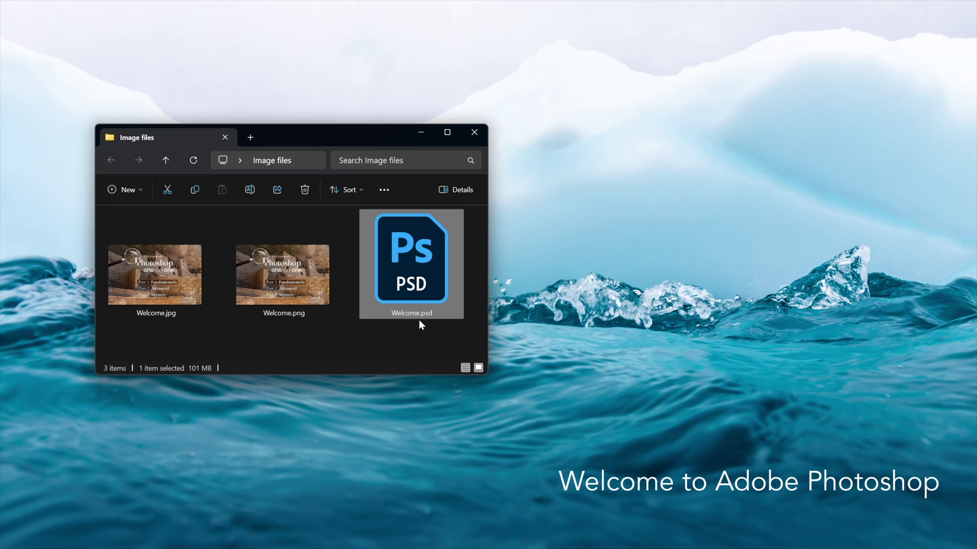
- Open Welcome.psd in Photoshop, then minimize Photoshop to return to the desktop
{"action": "double_click", "coordinate": [404, 291]}
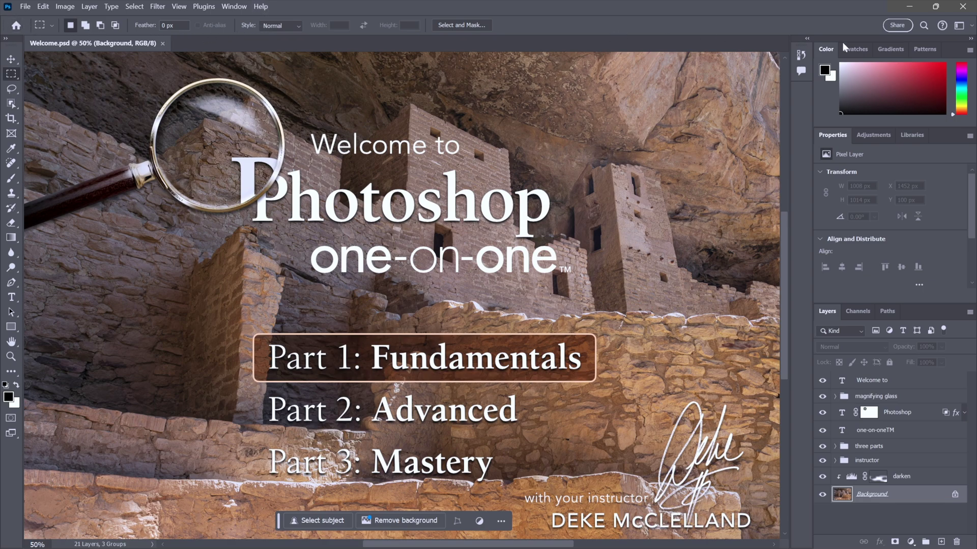
{"action": "left_click", "coordinate": [908, 7]}
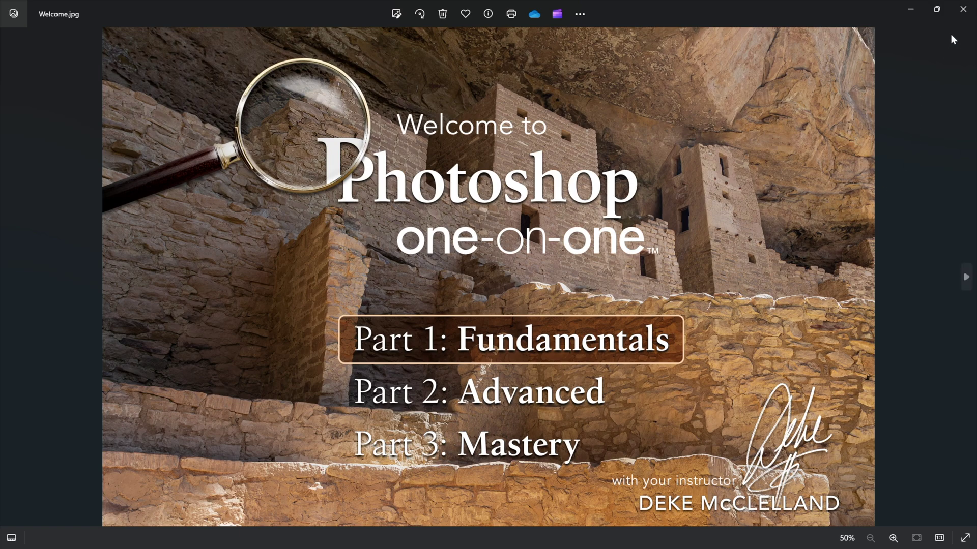
- Close Photos, make Adobe Photoshop 2024 the default .jpg app, and open Welcome.jpg
{"action": "left_click", "coordinate": [965, 14]}
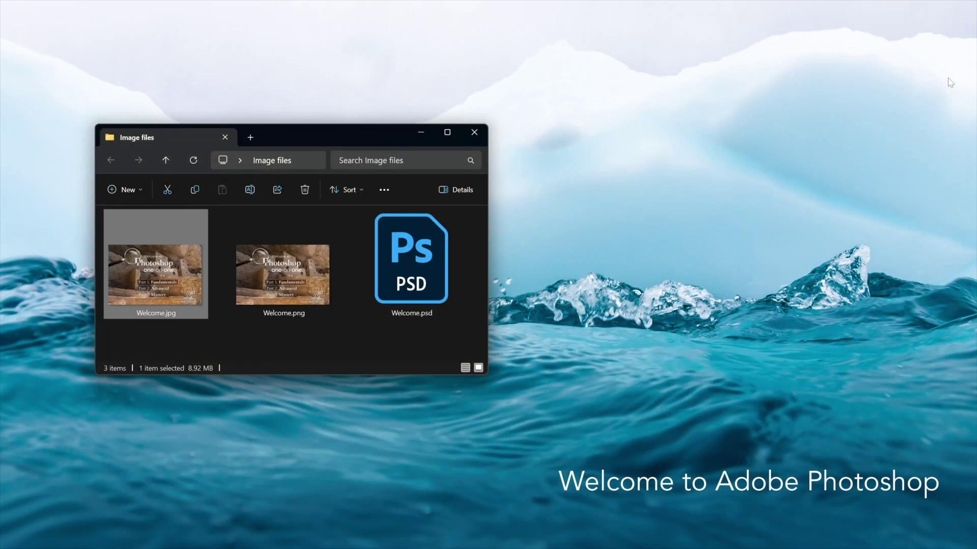
{"action": "right_click", "coordinate": [192, 274]}
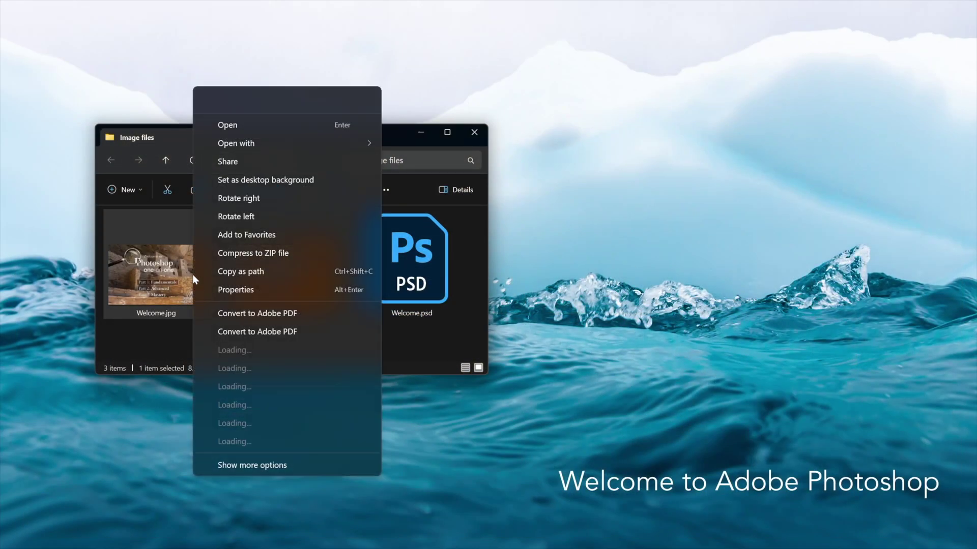
{"action": "left_click", "coordinate": [314, 292]}
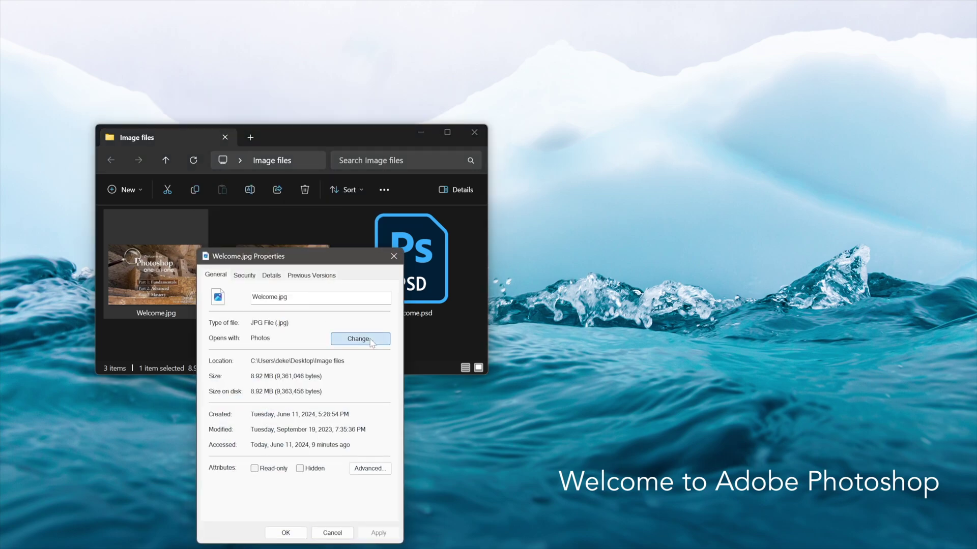
{"action": "left_click", "coordinate": [371, 342]}
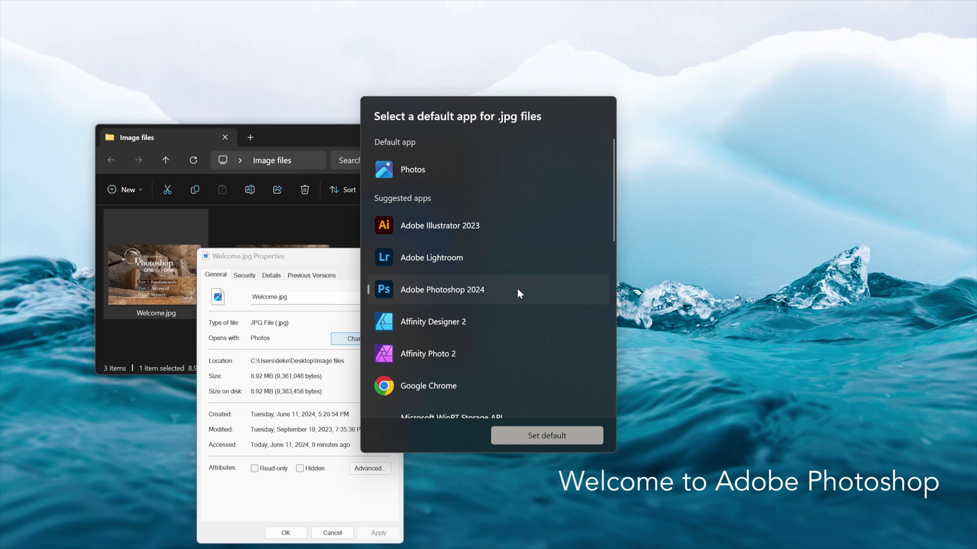
{"action": "left_click", "coordinate": [513, 439]}
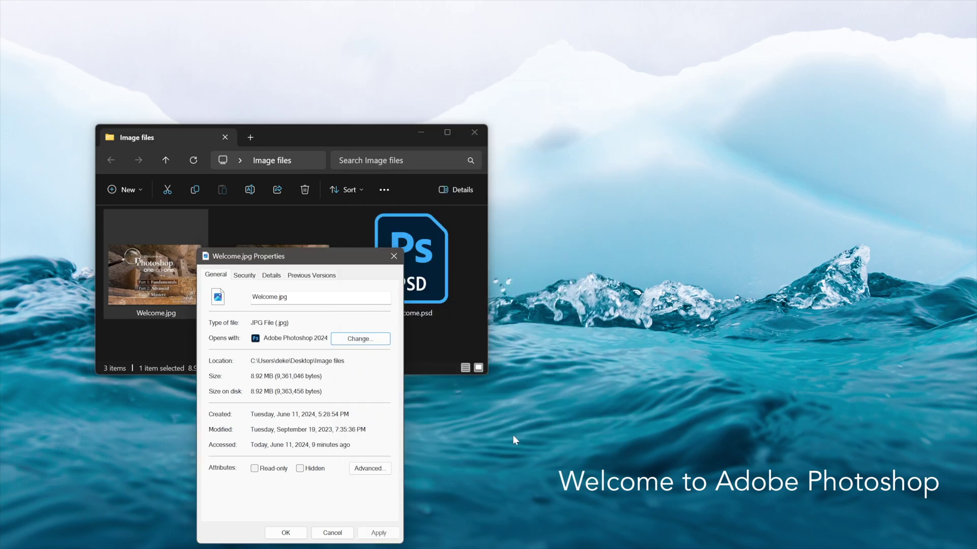
{"action": "left_click", "coordinate": [284, 531]}
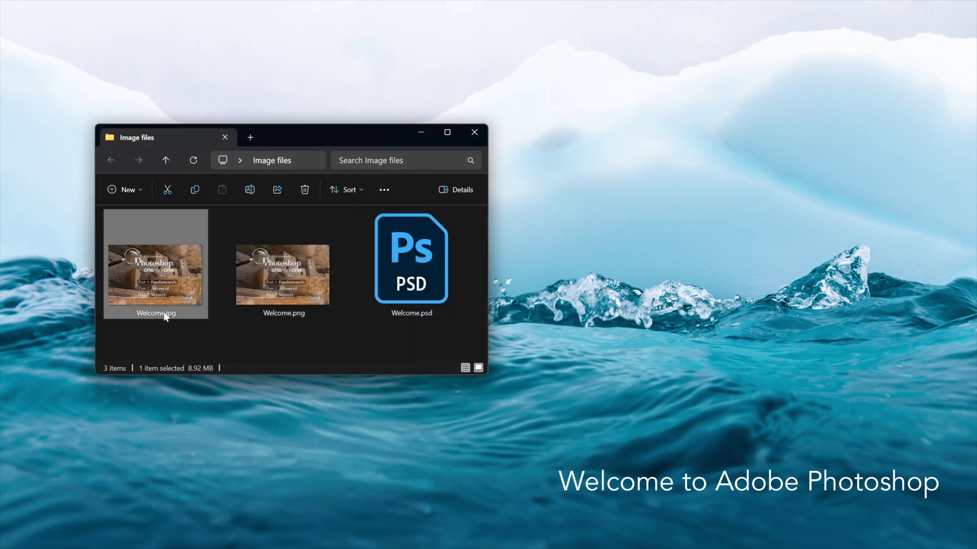
{"action": "double_click", "coordinate": [166, 279]}
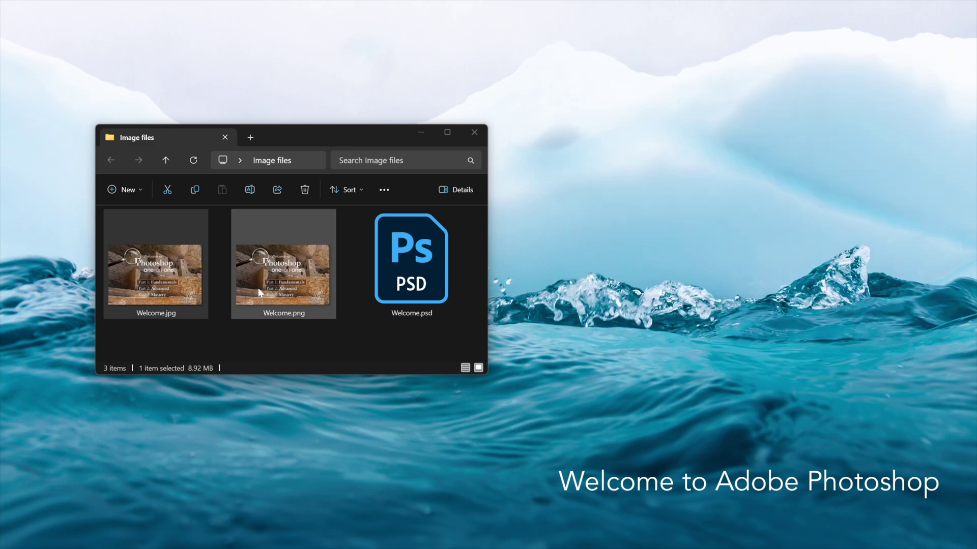
- Open Welcome.png once in Adobe Photoshop 2024 from the app picker
{"action": "double_click", "coordinate": [255, 285]}
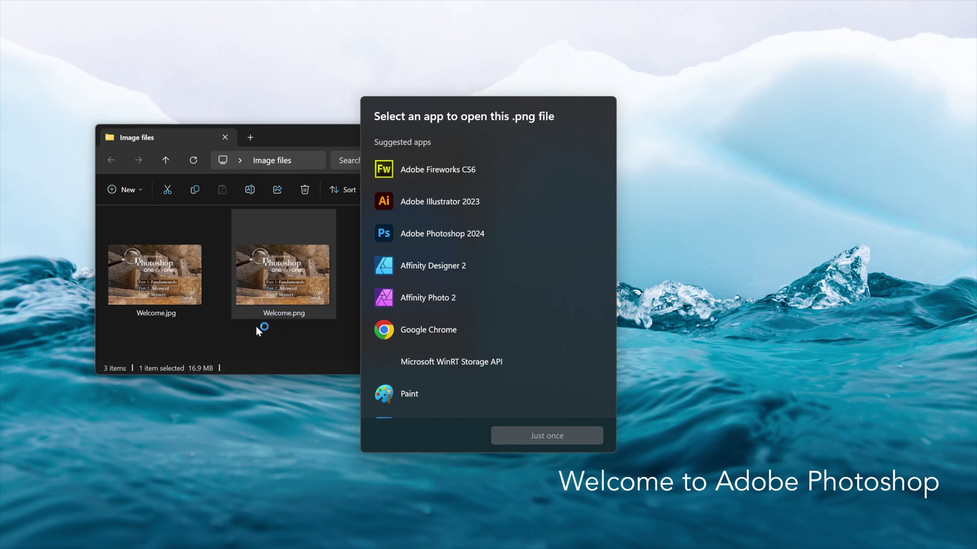
{"action": "left_click", "coordinate": [444, 234]}
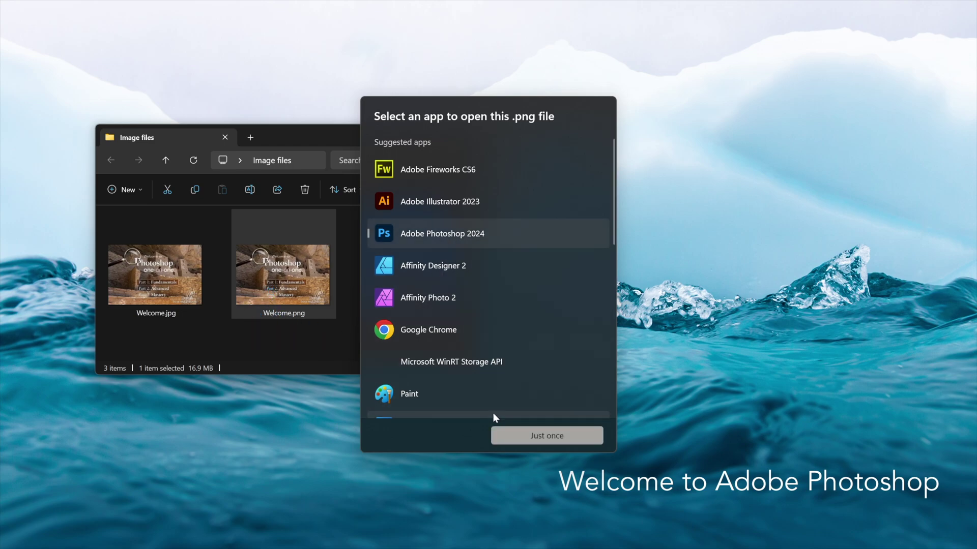
{"action": "left_click", "coordinate": [530, 442]}
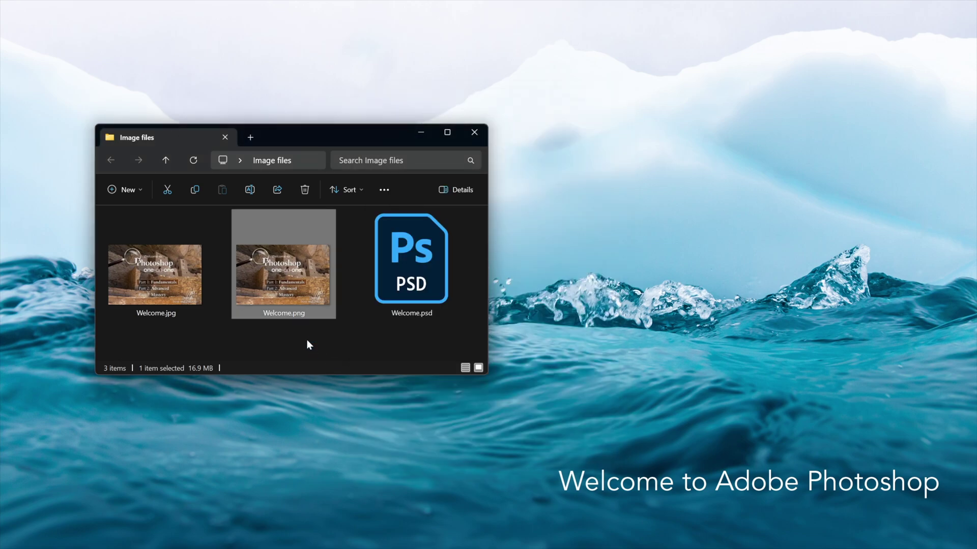
- Set Adobe Photoshop 2024 as the default .png app in Welcome.png's Properties, then reopen it
{"action": "mouse_move", "coordinate": [283, 263]}
{"action": "right_click", "coordinate": [277, 240]}
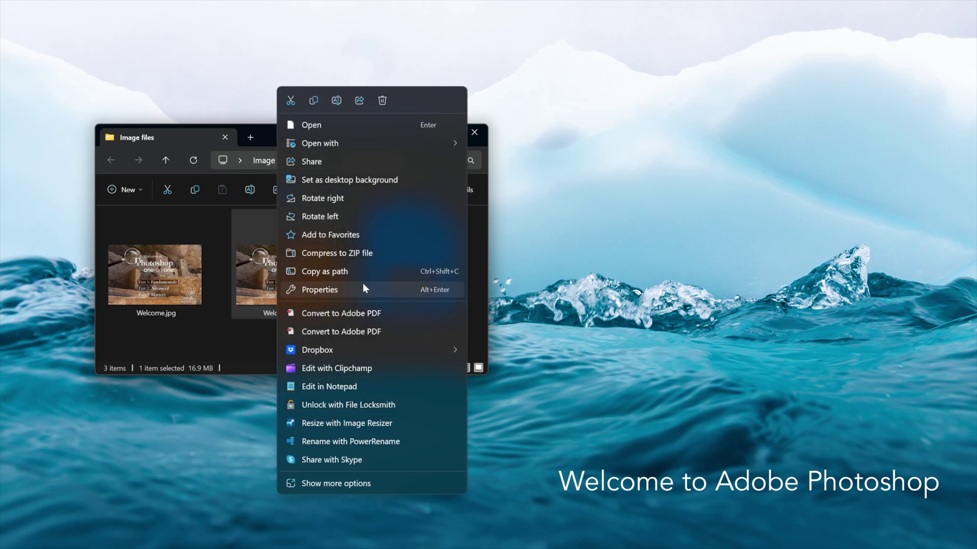
{"action": "left_click", "coordinate": [363, 289]}
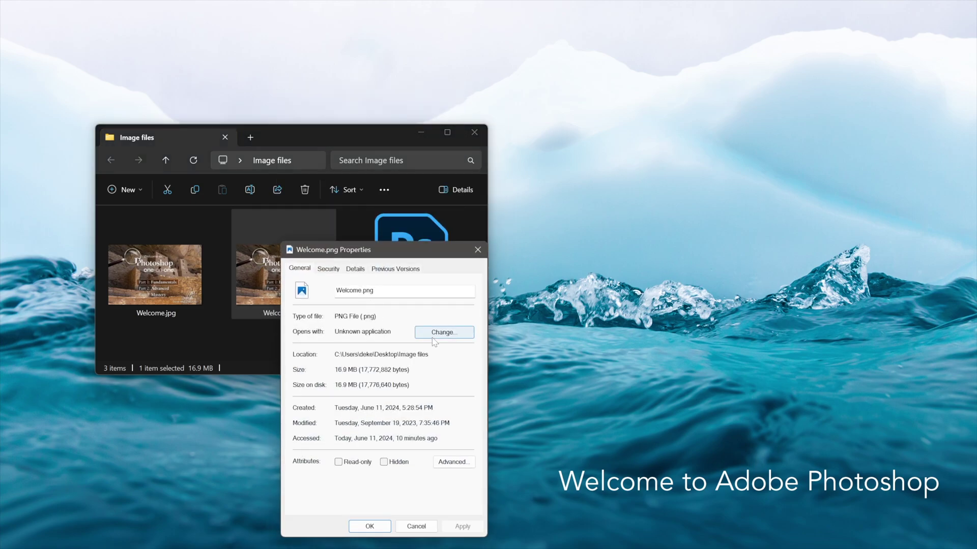
{"action": "left_click", "coordinate": [443, 333]}
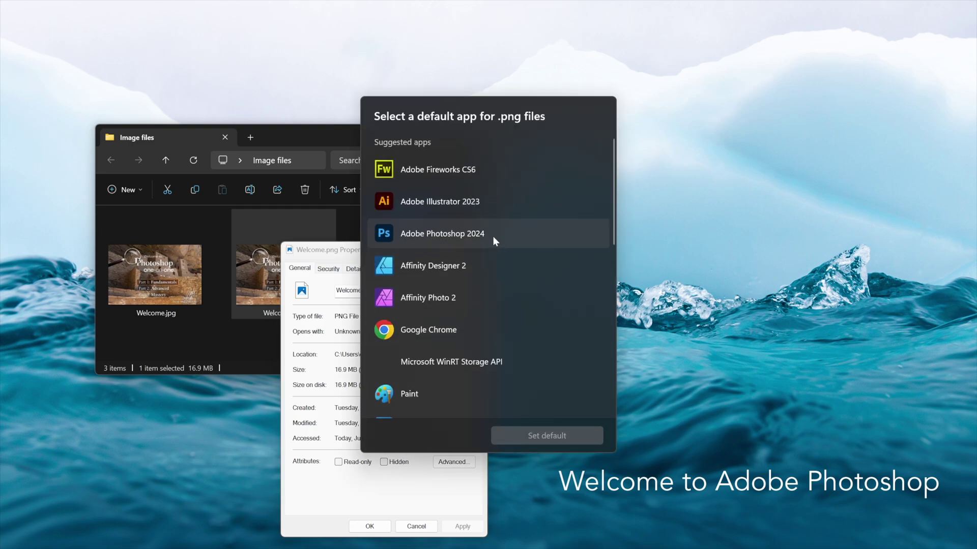
{"action": "left_click", "coordinate": [492, 236]}
{"action": "left_click", "coordinate": [534, 435]}
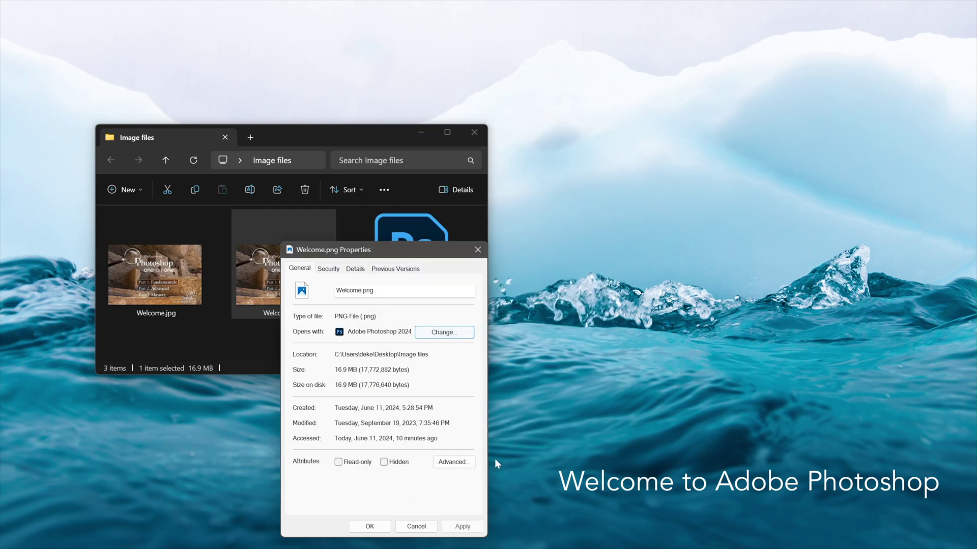
{"action": "left_click", "coordinate": [370, 526]}
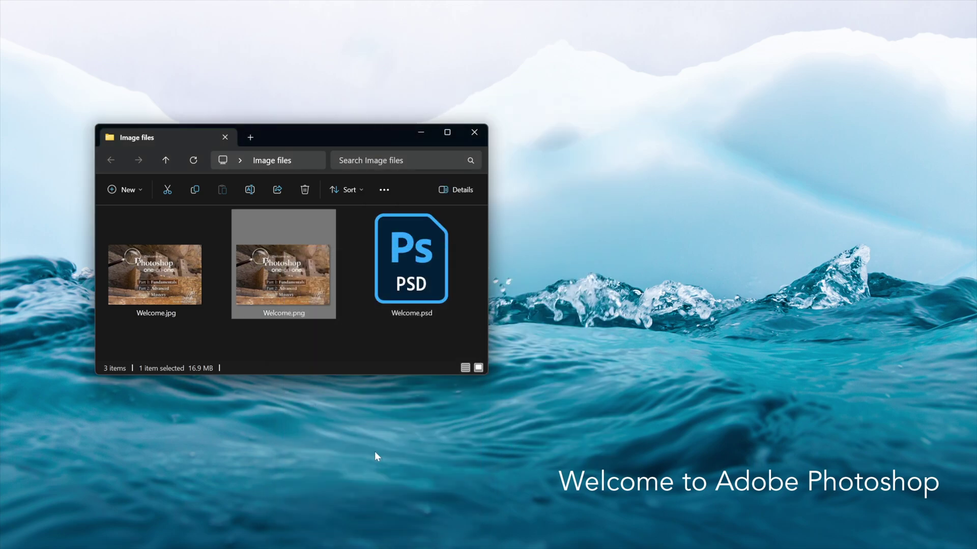
{"action": "double_click", "coordinate": [298, 278]}
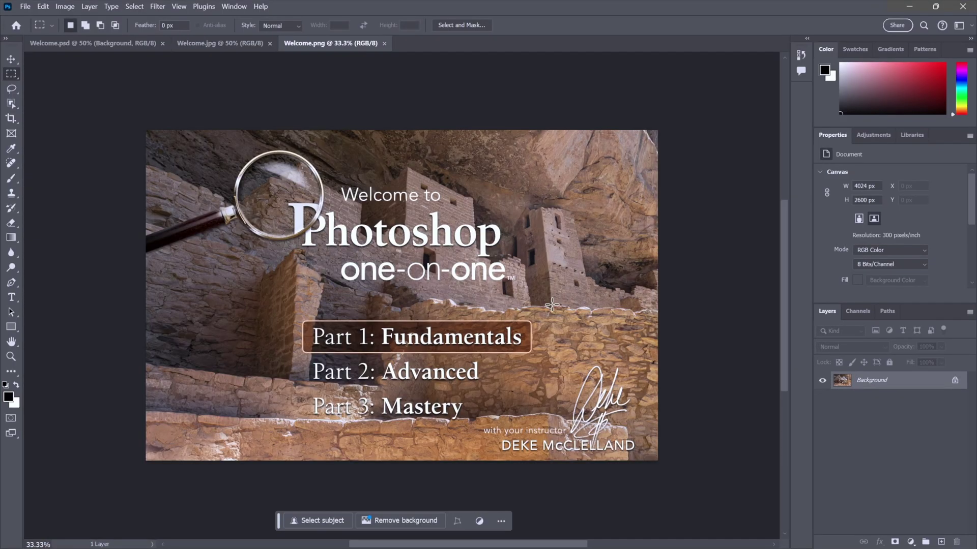
{"action": "scroll", "coordinate": [552, 305], "scroll_direction": "up", "scroll_amount": 1}
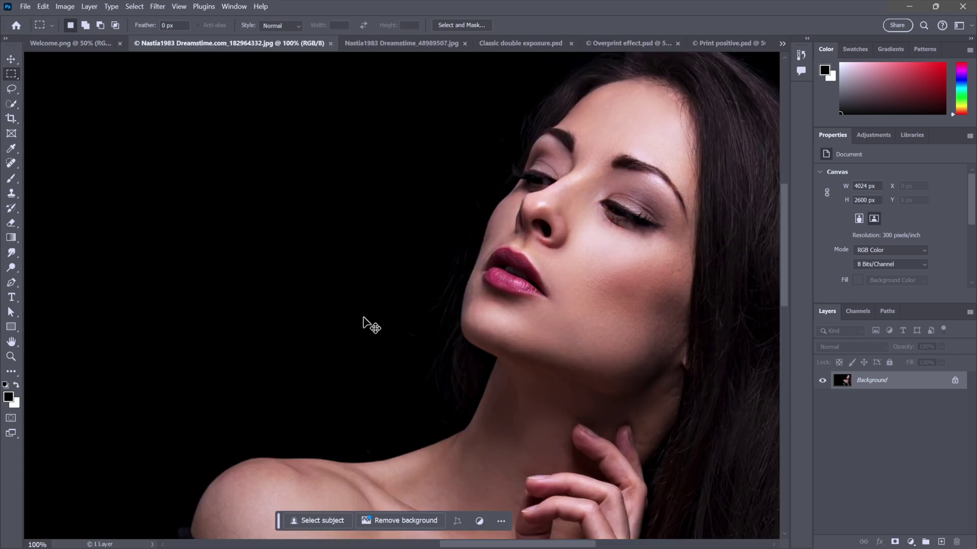
- Bring up the head-tilted woman's portrait, pan it, and fit it on screen
{"action": "key", "text": "ctrl+Tab"}
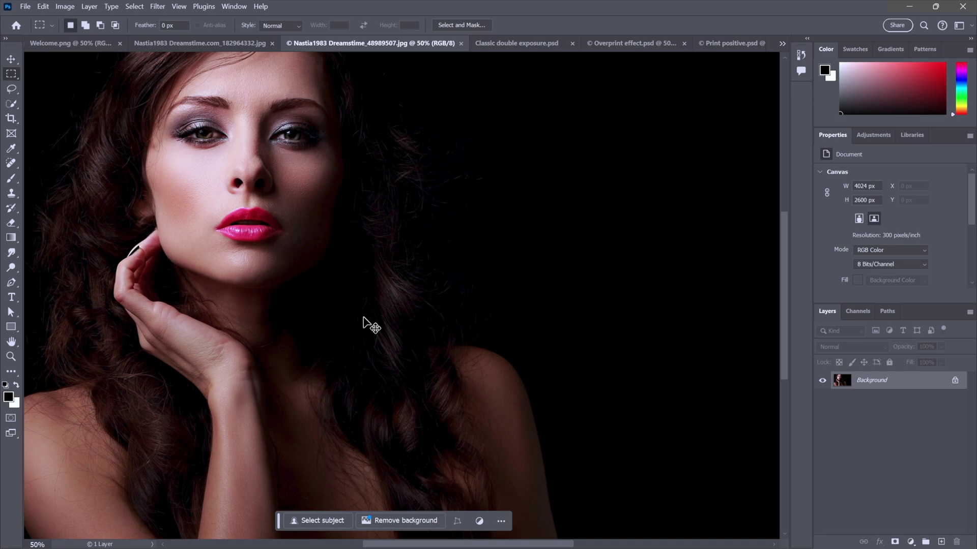
{"action": "key", "text": "ctrl+Tab"}
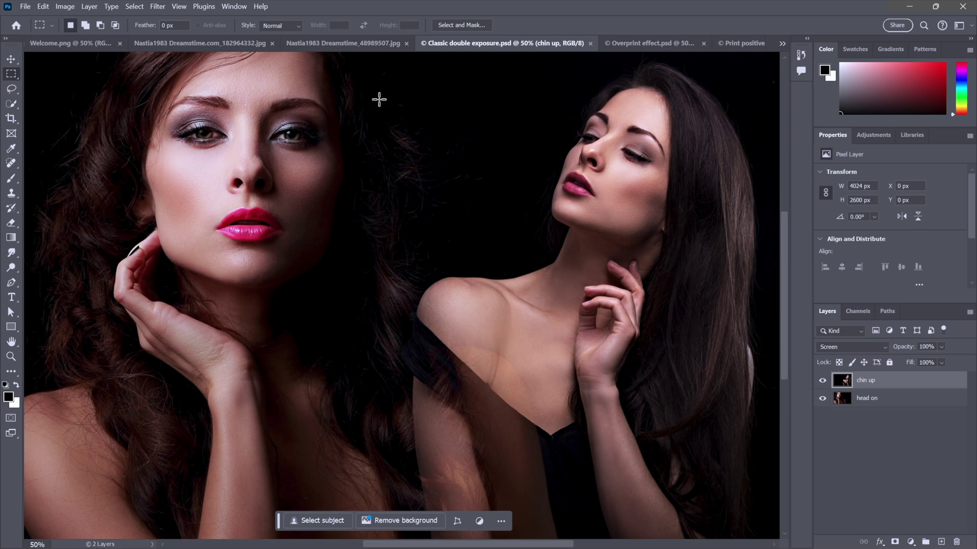
{"action": "left_click", "coordinate": [201, 42]}
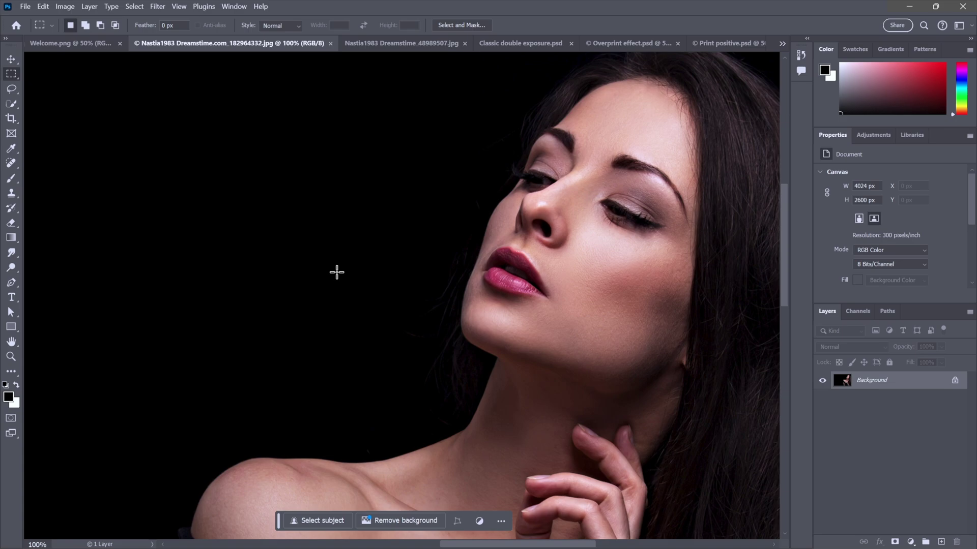
{"action": "key", "text": "space"}
{"action": "mouse_move", "coordinate": [336, 272]}
{"action": "left_mouse_down"}
{"action": "mouse_move", "coordinate": [197, 246]}
{"action": "mouse_move", "coordinate": [287, 267]}
{"action": "left_mouse_up"}
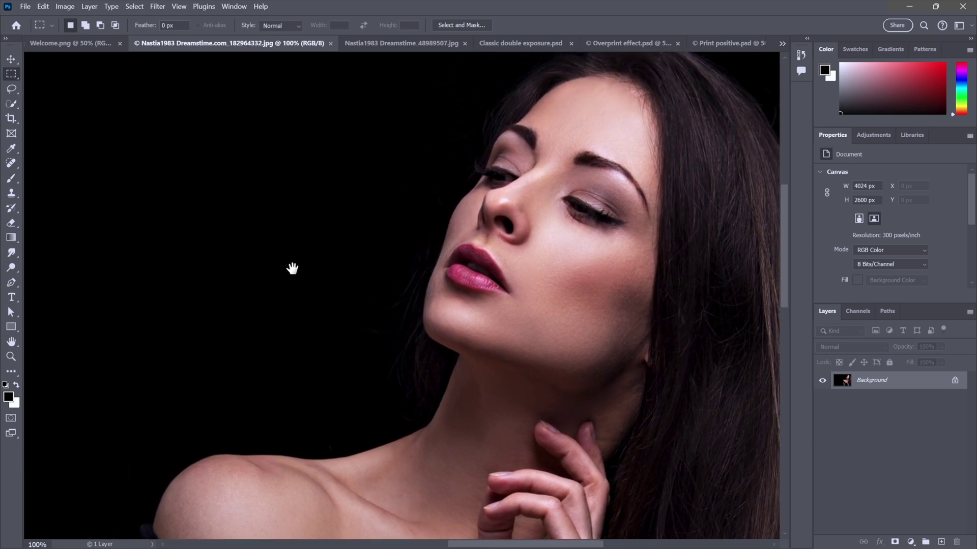
{"action": "scroll", "coordinate": [288, 266], "scroll_direction": "down", "scroll_amount": 1}
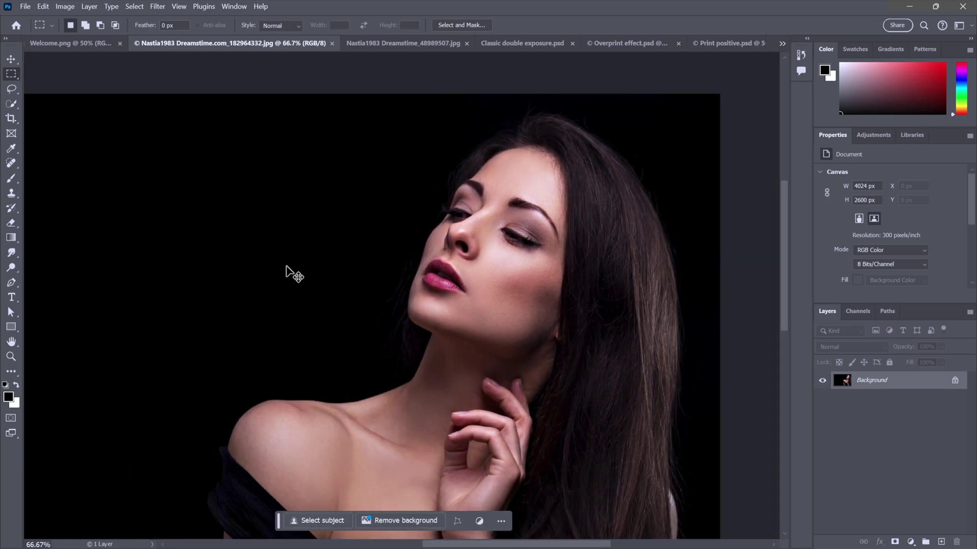
{"action": "scroll", "coordinate": [288, 266], "scroll_direction": "down", "scroll_amount": 1}
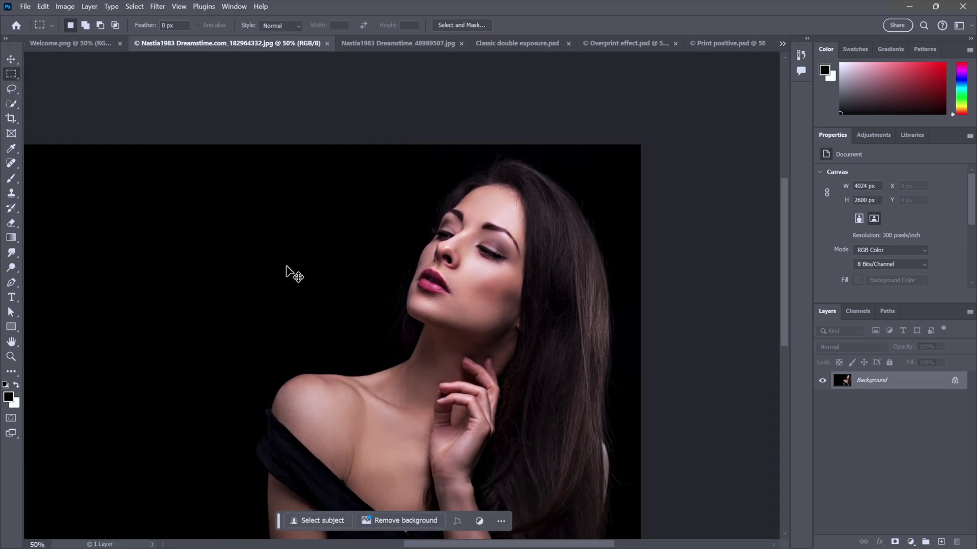
{"action": "scroll", "coordinate": [293, 273], "scroll_direction": "up", "scroll_amount": 1}
{"action": "scroll", "coordinate": [294, 274], "scroll_direction": "up", "scroll_amount": 1}
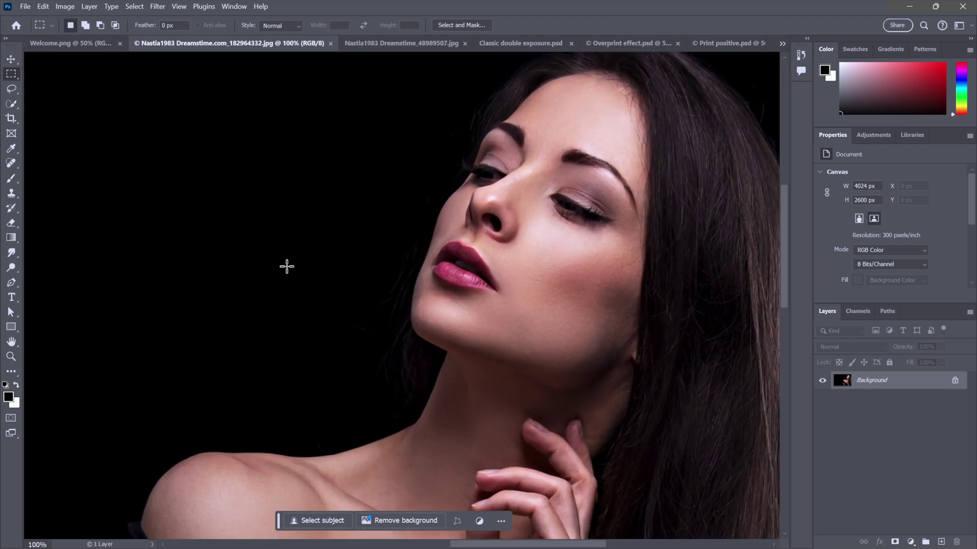
{"action": "key", "text": "ctrl+0"}
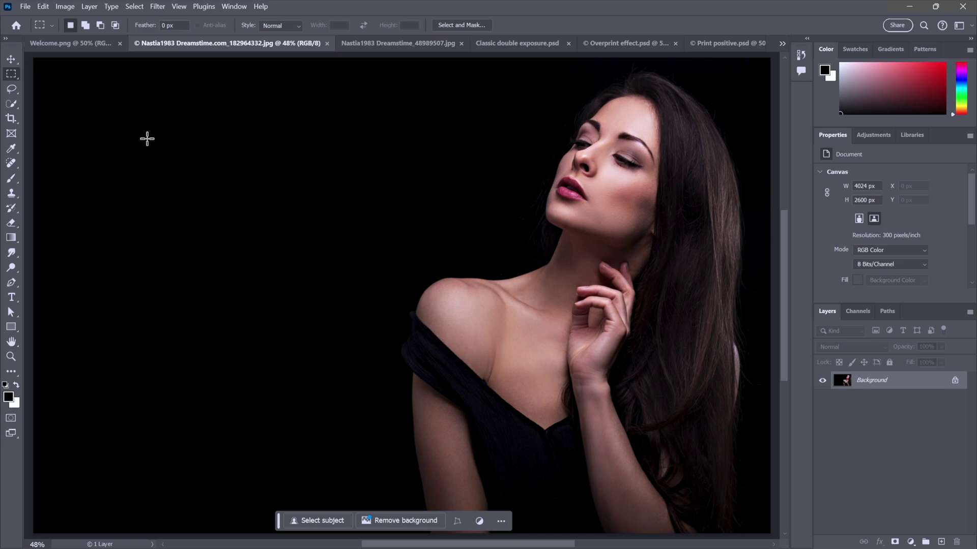
- Copy the whole raised-chin photo and paste it into Nastia1983 Dreamstime_48989507.jpg
{"action": "left_click", "coordinate": [134, 7]}
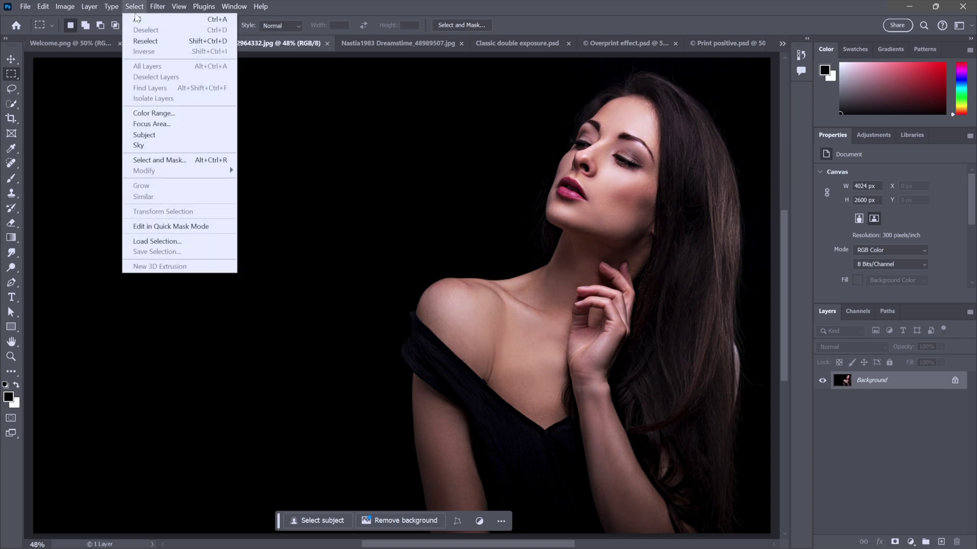
{"action": "left_click", "coordinate": [137, 19]}
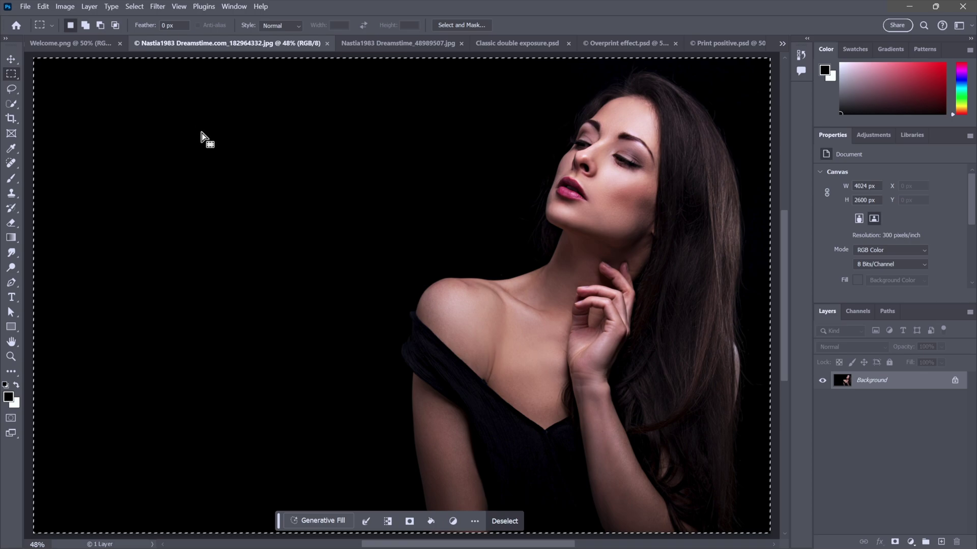
{"action": "left_click", "coordinate": [43, 6]}
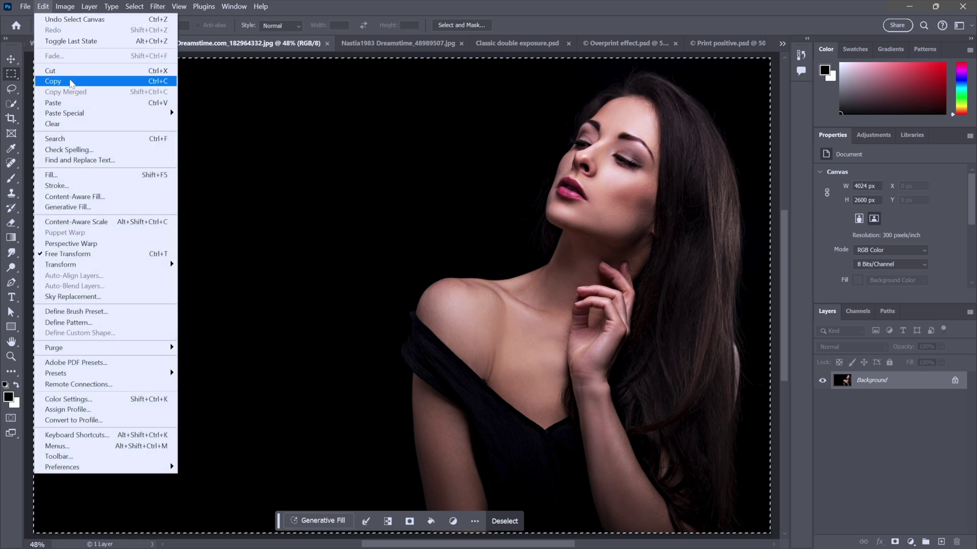
{"action": "left_click", "coordinate": [53, 80]}
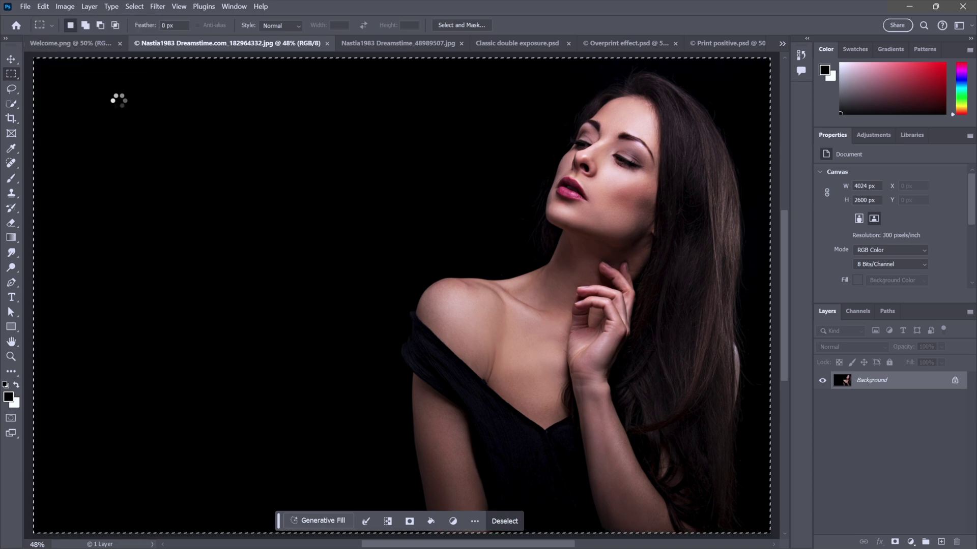
{"action": "left_click", "coordinate": [389, 44]}
{"action": "left_click", "coordinate": [43, 6]}
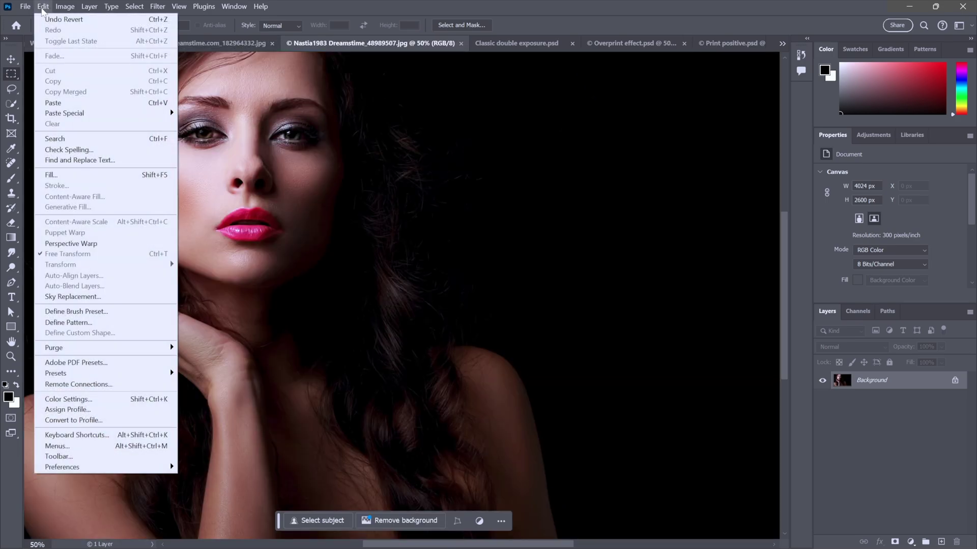
{"action": "left_click", "coordinate": [85, 103]}
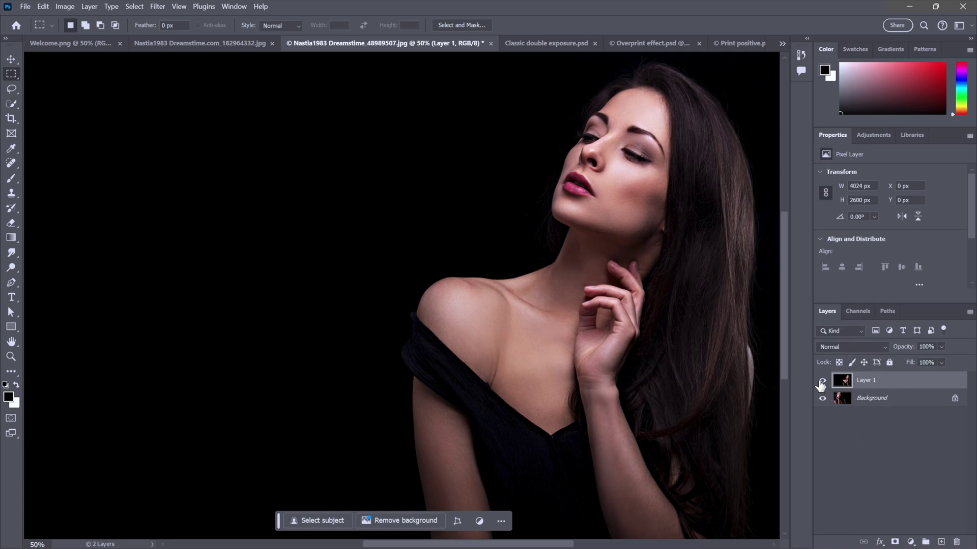
- Switch to large layer thumbnails and rename Layer 1 to 'chin up'
{"action": "left_click", "coordinate": [822, 380]}
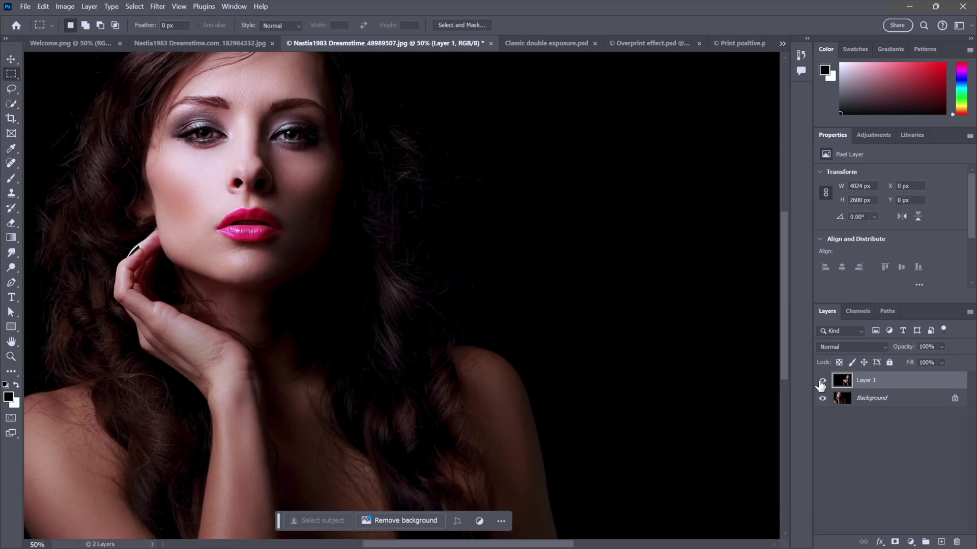
{"action": "left_click", "coordinate": [822, 380]}
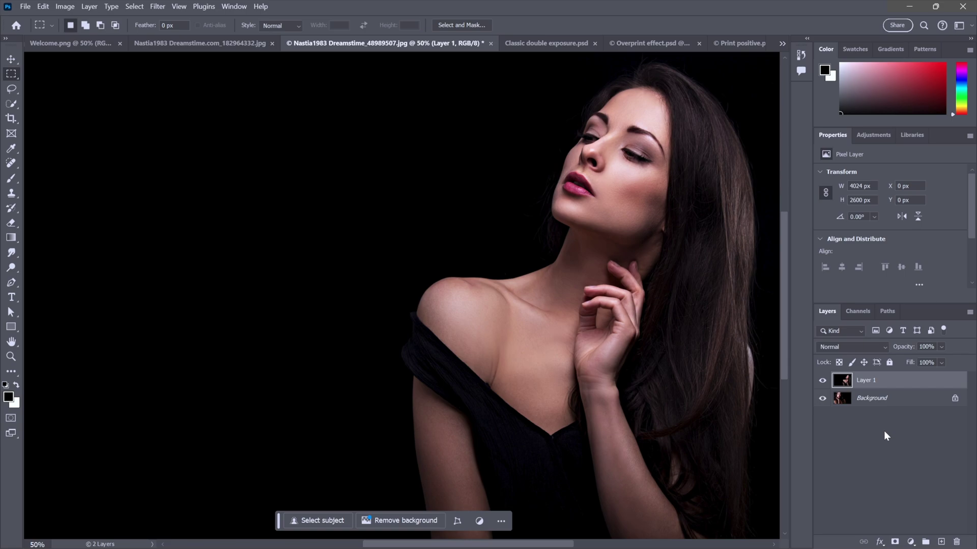
{"action": "right_click", "coordinate": [888, 439]}
{"action": "left_click", "coordinate": [865, 468]}
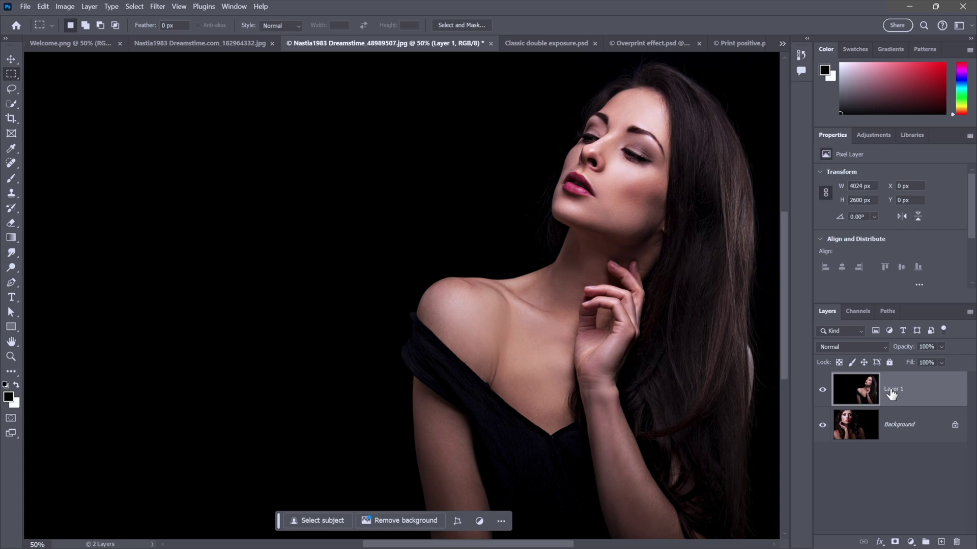
{"action": "double_click", "coordinate": [891, 390]}
{"action": "type", "text": "chin up"}
{"action": "key", "text": "Return"}
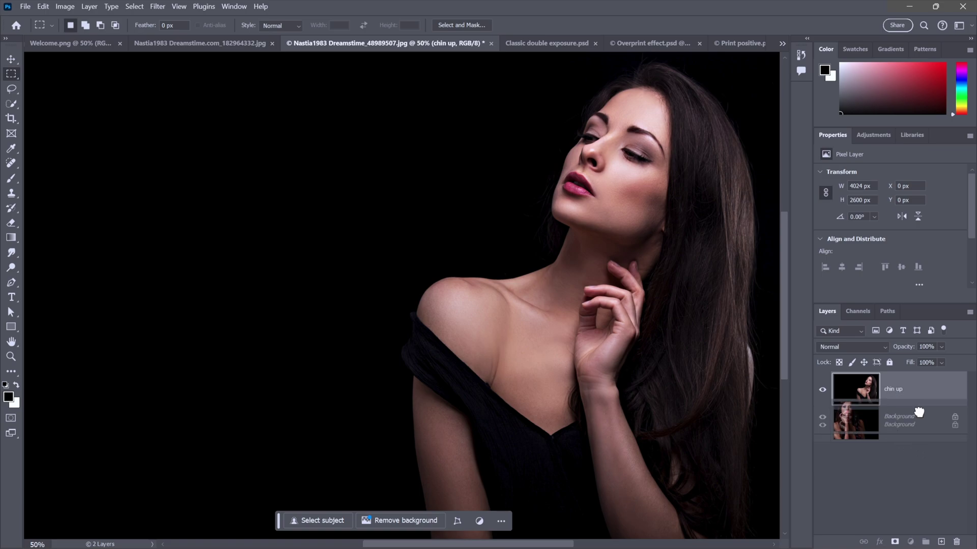
- Unlock the Background into Layer 0 and rename it 'head on'
{"action": "left_click_drag", "start_coordinate": [931, 425], "coordinate": [910, 372]}
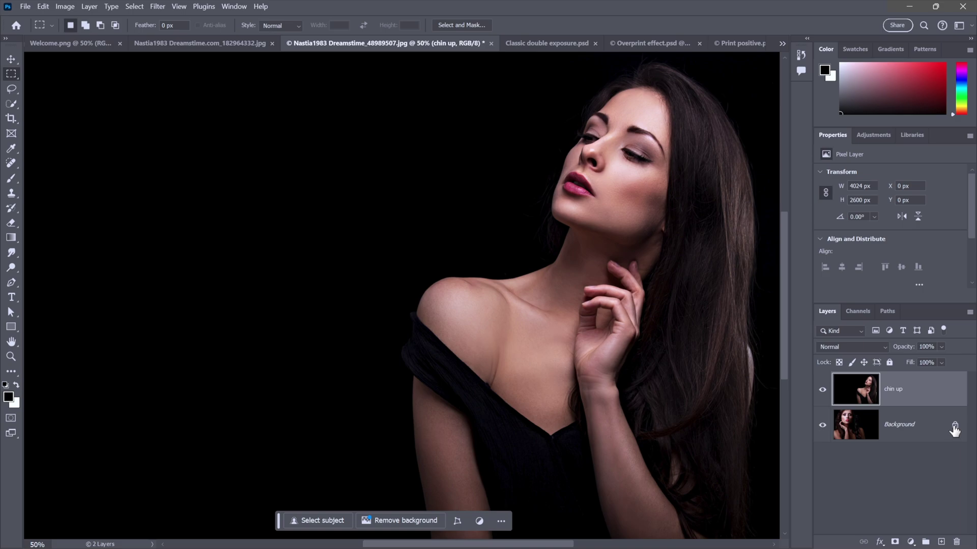
{"action": "left_click", "coordinate": [954, 426]}
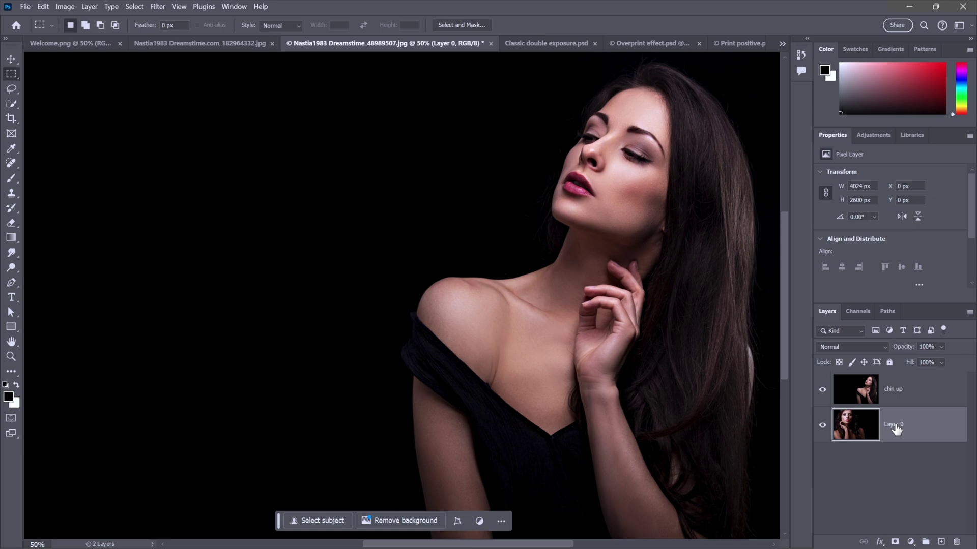
{"action": "double_click", "coordinate": [894, 425]}
{"action": "type", "text": "head on"}
{"action": "key", "text": "Return"}
{"action": "left_click", "coordinate": [891, 385]}
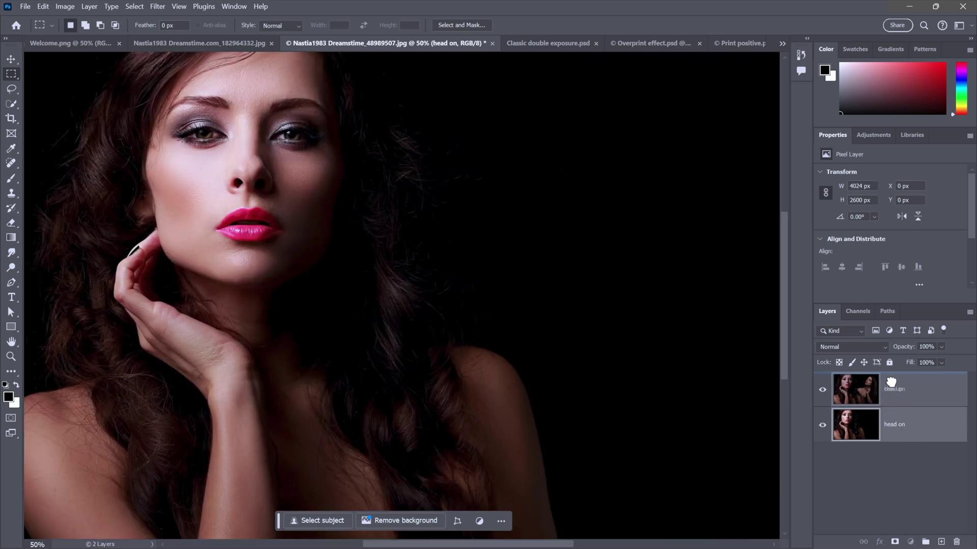
{"action": "left_click_drag", "start_coordinate": [890, 386], "coordinate": [892, 427]}
{"action": "left_click_drag", "start_coordinate": [893, 388], "coordinate": [893, 439]}
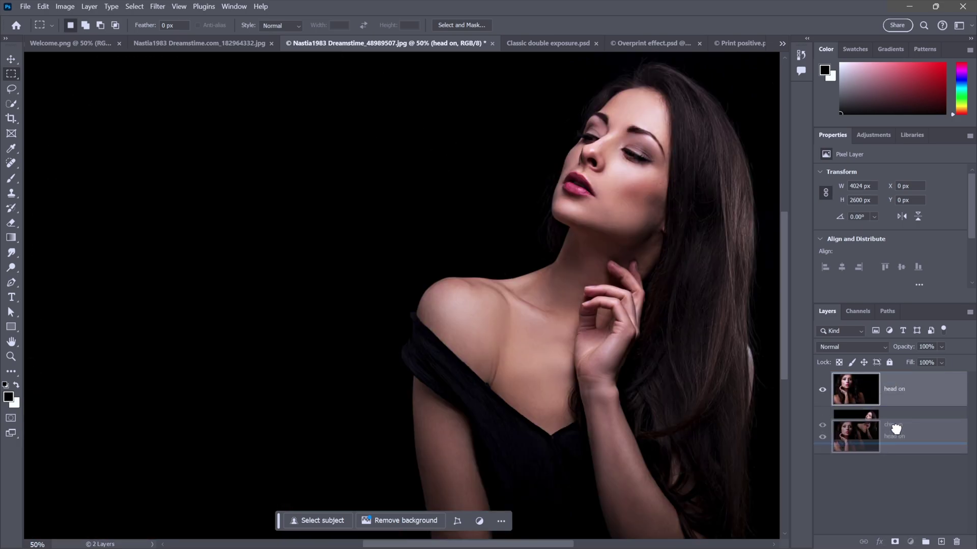
{"action": "left_click", "coordinate": [823, 391]}
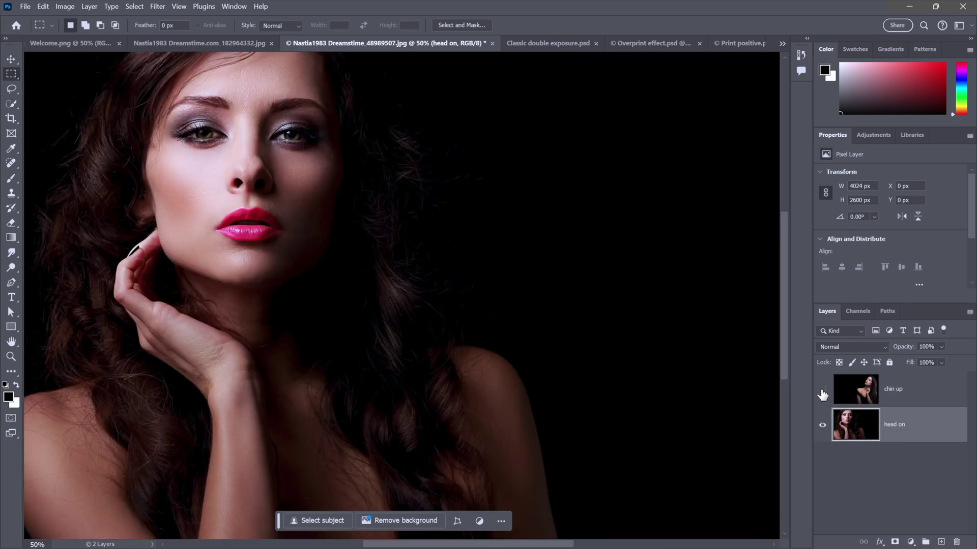
{"action": "left_click", "coordinate": [823, 393]}
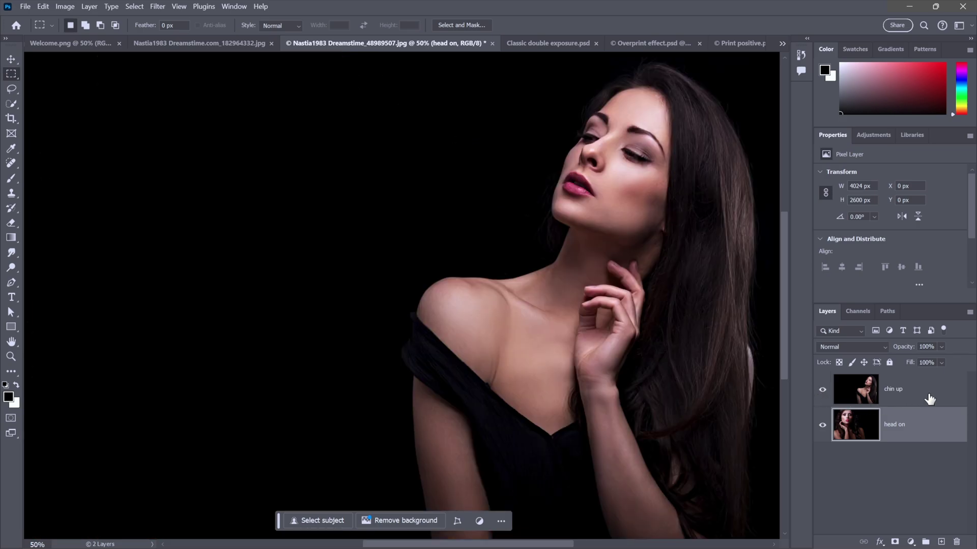
{"action": "left_click", "coordinate": [931, 394]}
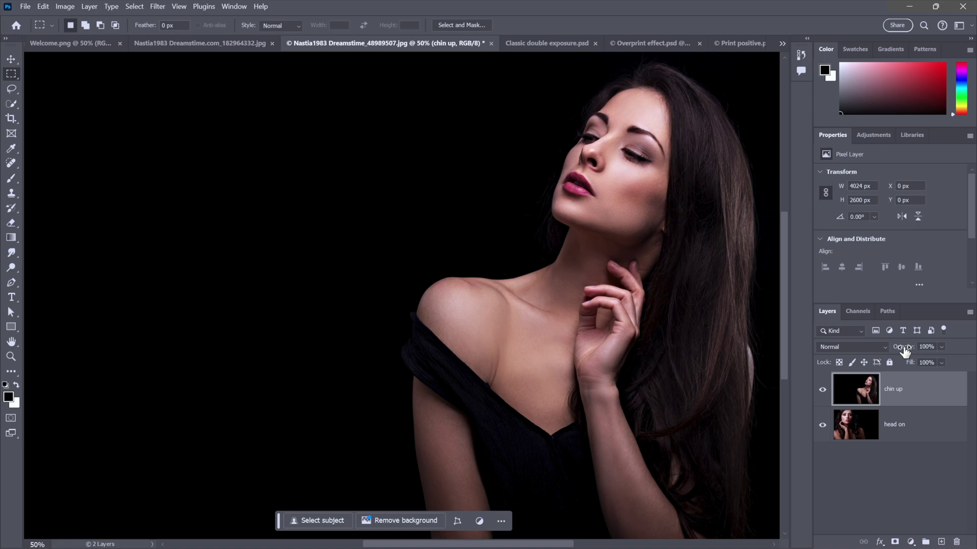
{"action": "left_click_drag", "start_coordinate": [905, 349], "coordinate": [893, 349]}
{"action": "left_click_drag", "start_coordinate": [883, 350], "coordinate": [876, 350]}
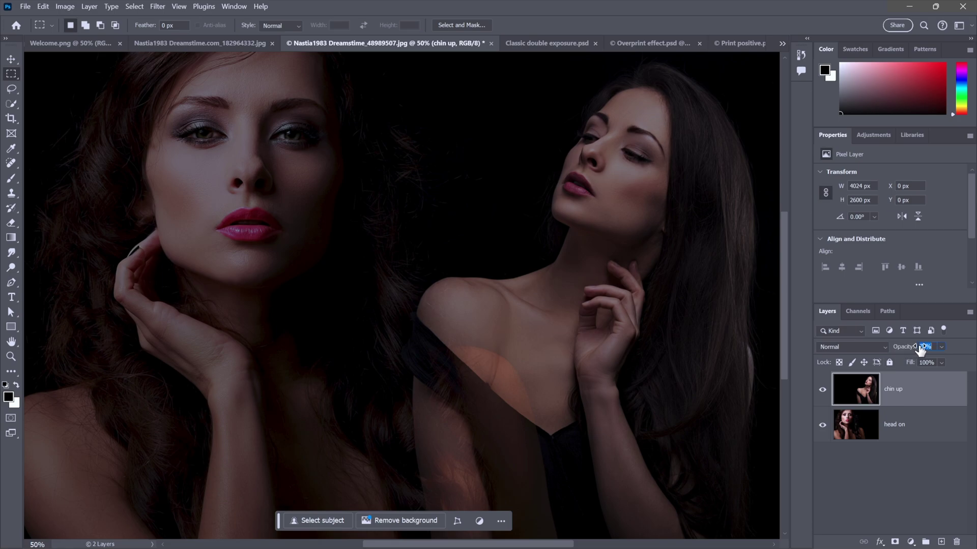
{"action": "left_click_drag", "start_coordinate": [901, 348], "coordinate": [958, 344]}
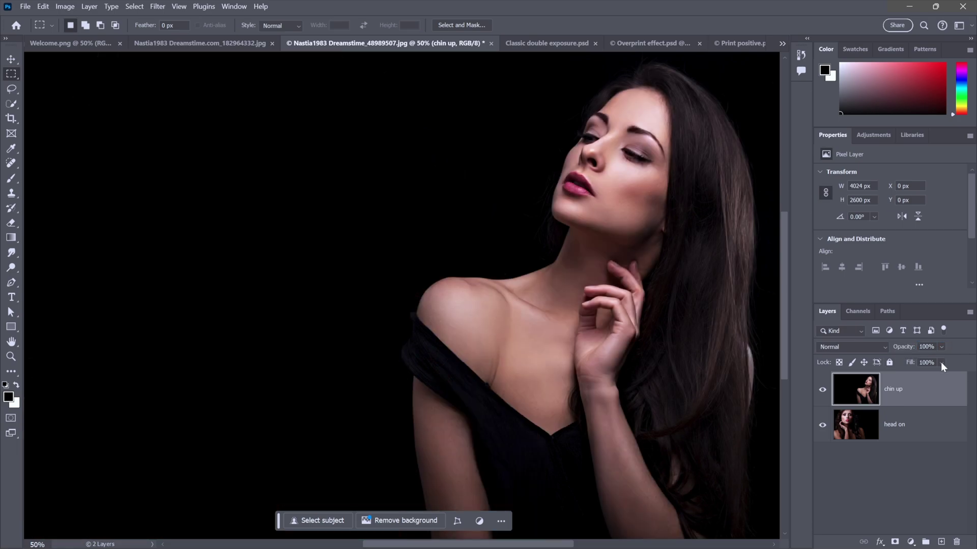
- Try Difference blending on the chin up layer, then change it to Screen
{"action": "left_click", "coordinate": [869, 345]}
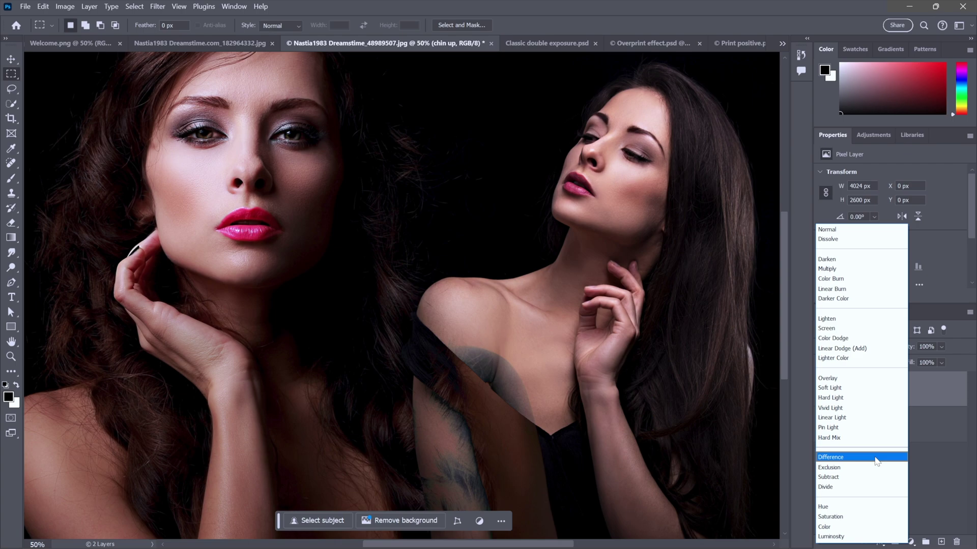
{"action": "left_click", "coordinate": [877, 458]}
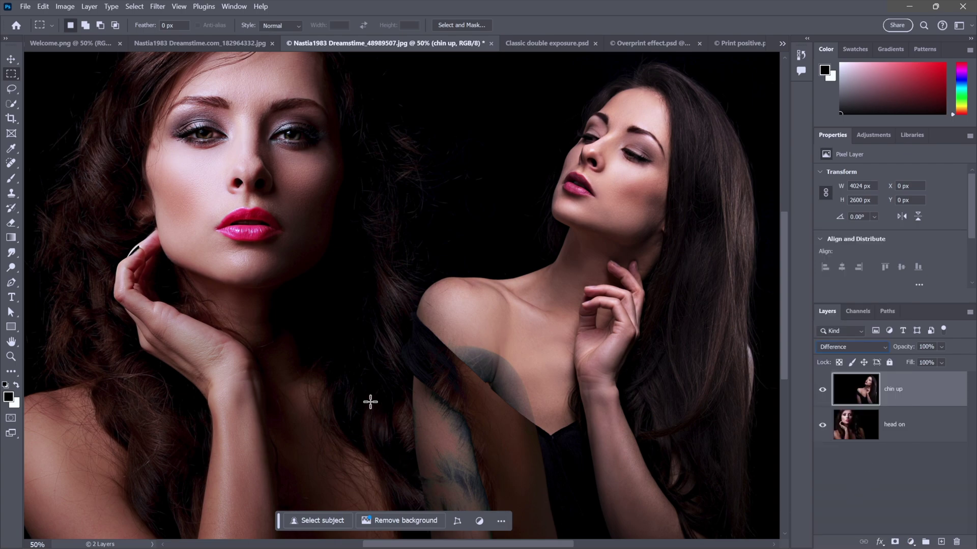
{"action": "left_click_drag", "start_coordinate": [382, 322], "coordinate": [567, 503]}
{"action": "key", "text": "ctrl+d"}
{"action": "left_click", "coordinate": [852, 347]}
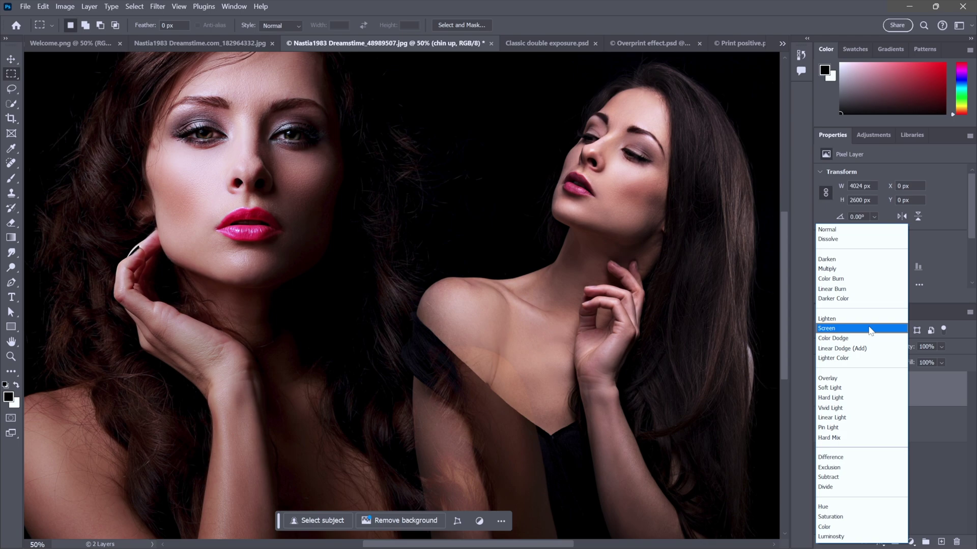
{"action": "left_click", "coordinate": [871, 329]}
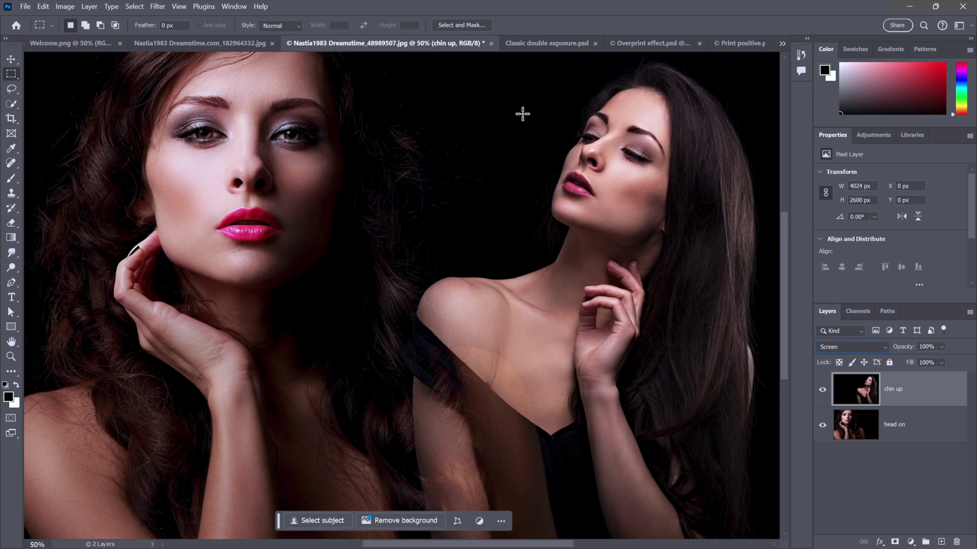
- In Print positive.psd, set the sepia layer's blend mode to Multiply
{"action": "left_click", "coordinate": [643, 44]}
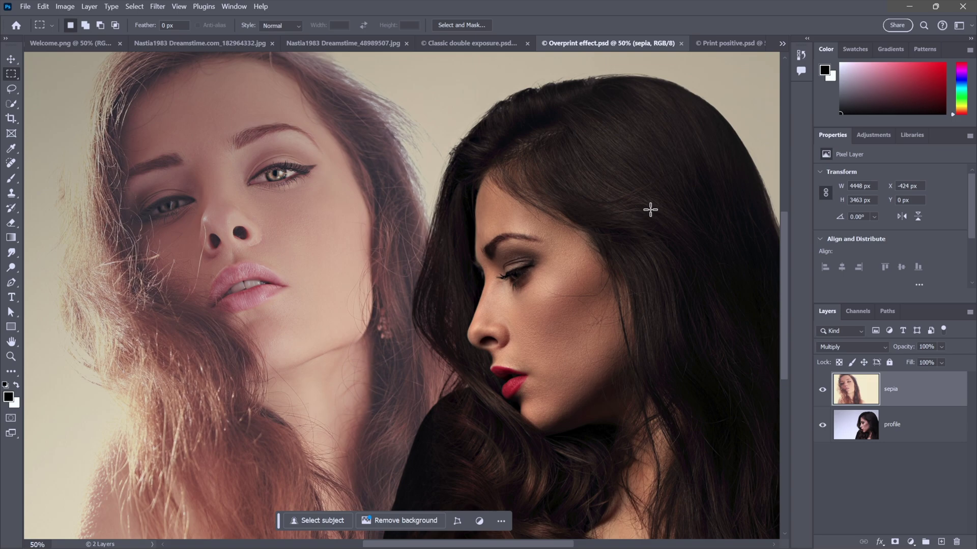
{"action": "left_click", "coordinate": [724, 43]}
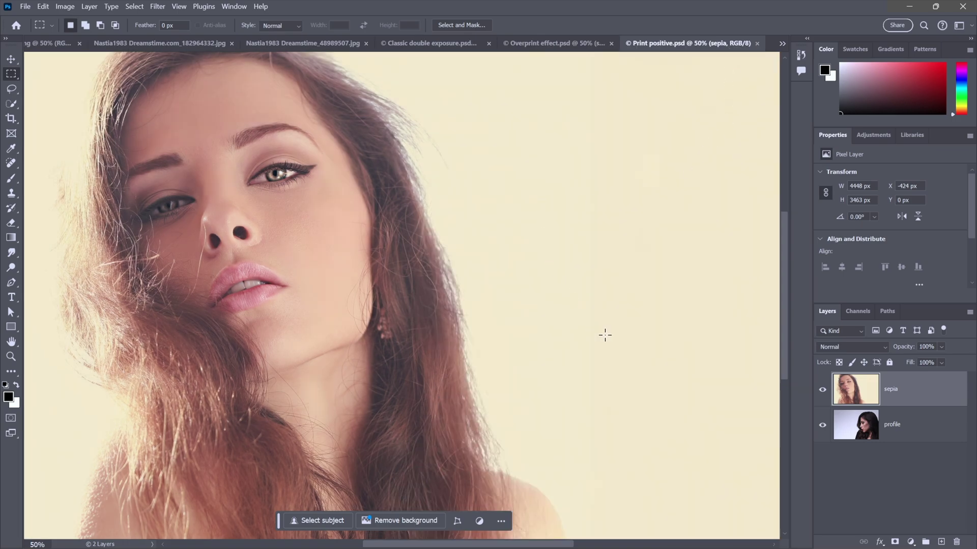
{"action": "left_click", "coordinate": [851, 346]}
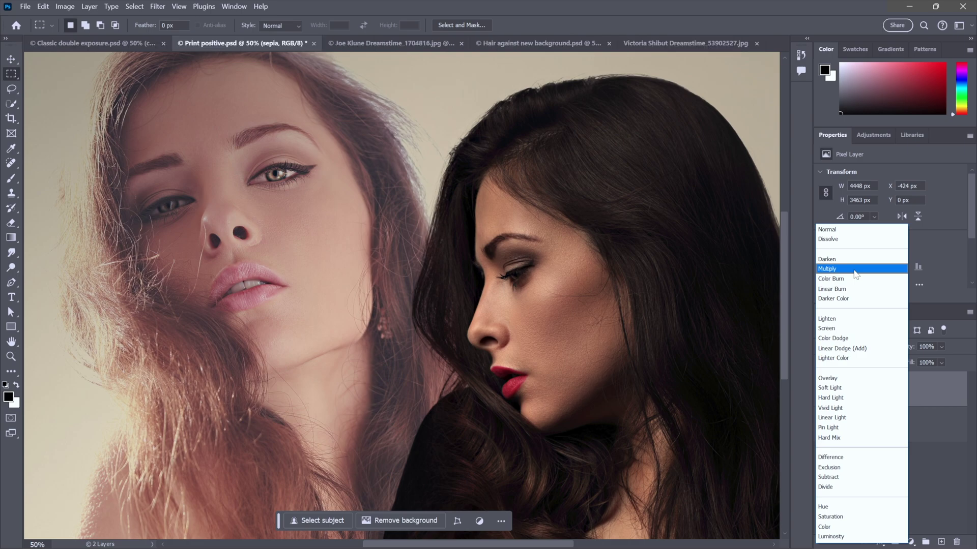
{"action": "left_click", "coordinate": [856, 270]}
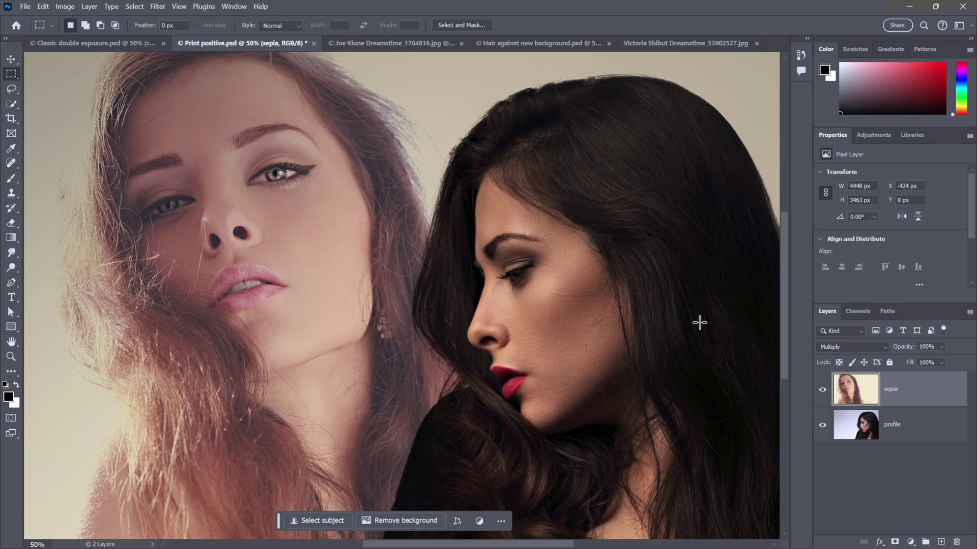
- Return to the Joe Klune smiling-woman photo and remove its teal background
{"action": "key", "text": "ctrl+Tab"}
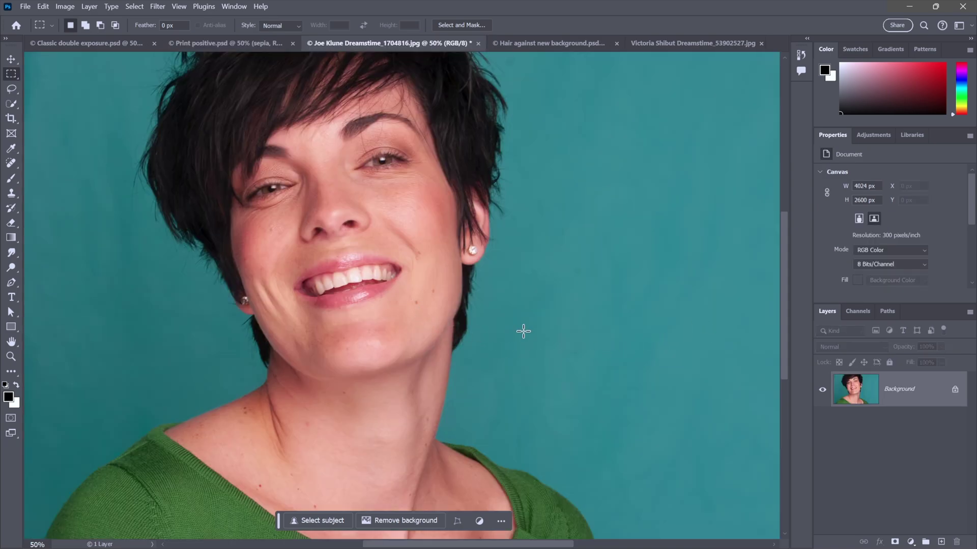
{"action": "key", "text": "ctrl+Tab"}
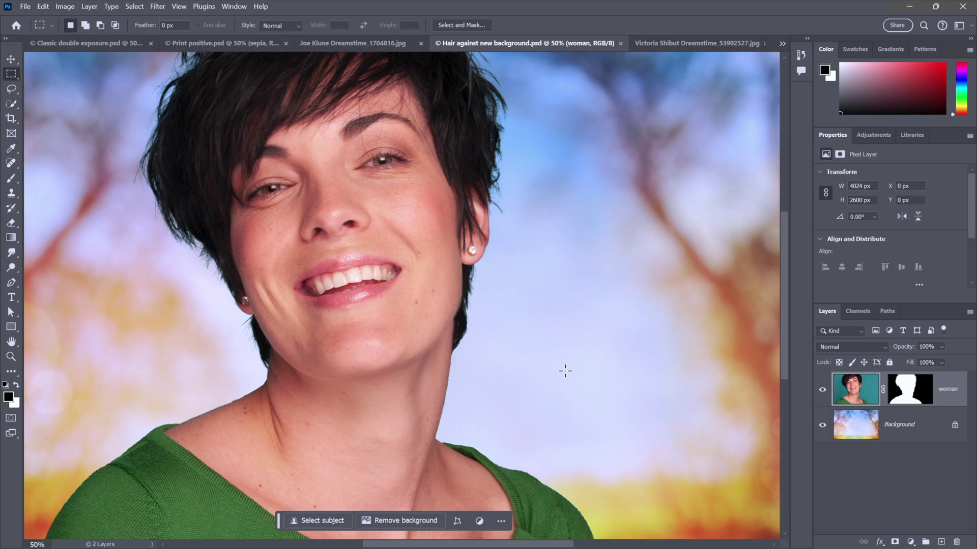
{"action": "key", "text": "ctrl+shift+Tab"}
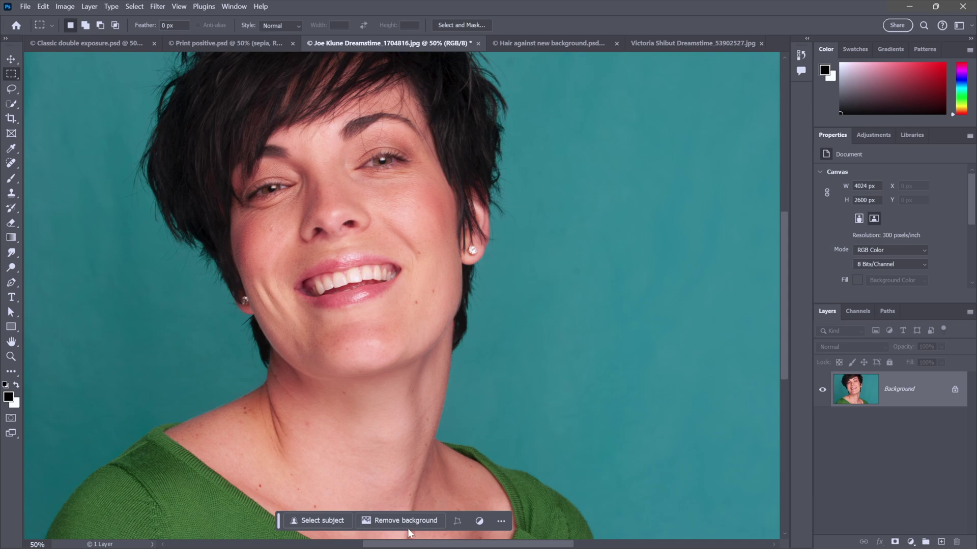
{"action": "left_click", "coordinate": [403, 522]}
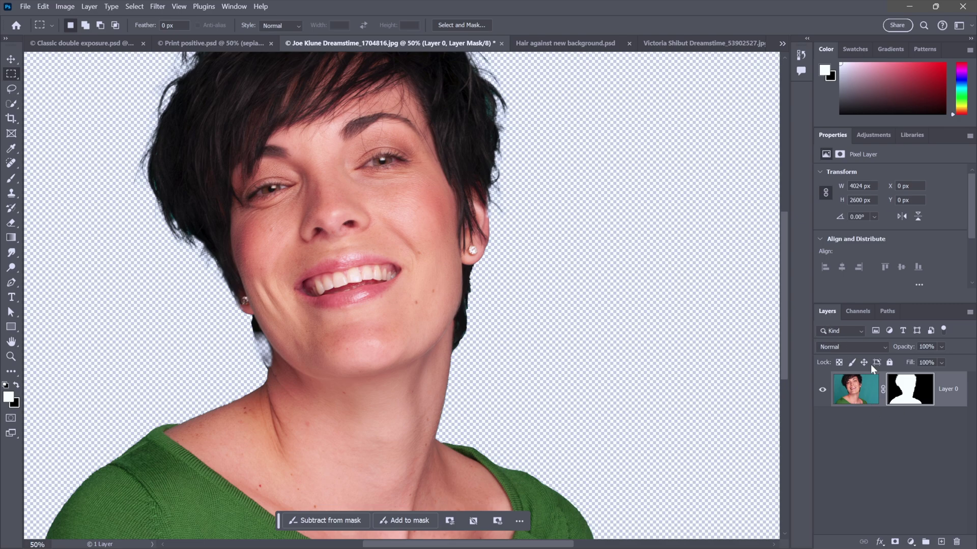
- Rename the portrait layer 'woman', then disable and re-enable its layer mask
{"action": "double_click", "coordinate": [953, 390]}
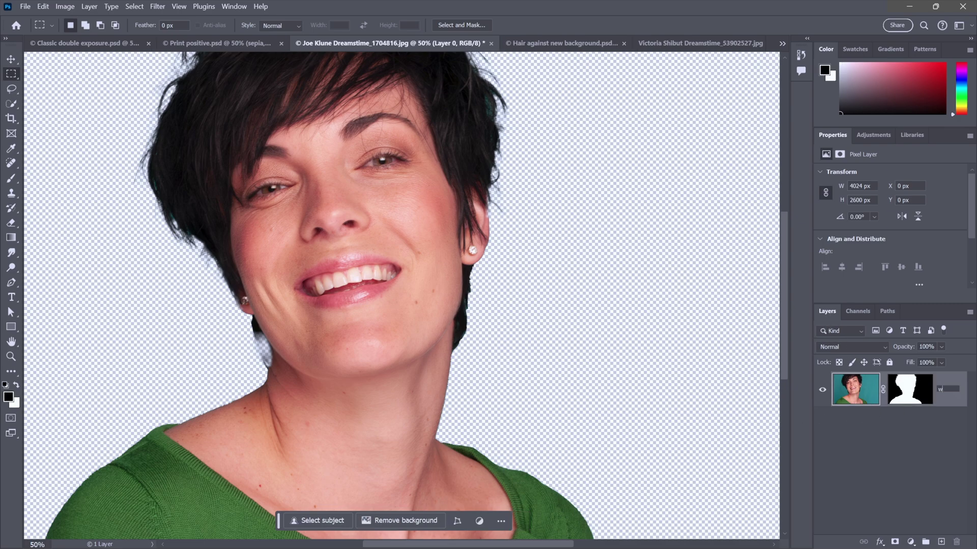
{"action": "type", "text": "woman"}
{"action": "key", "text": "Return"}
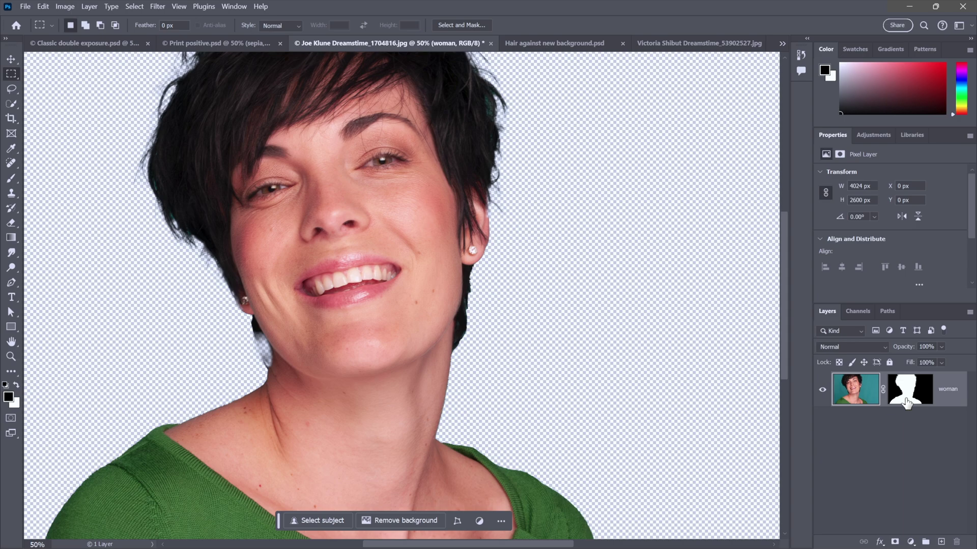
{"action": "right_click", "coordinate": [907, 400]}
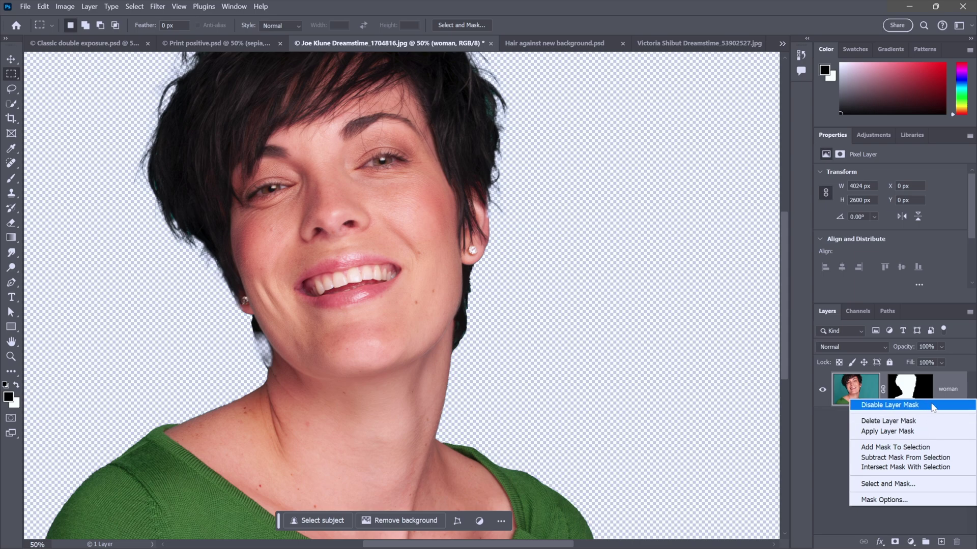
{"action": "left_click", "coordinate": [933, 406]}
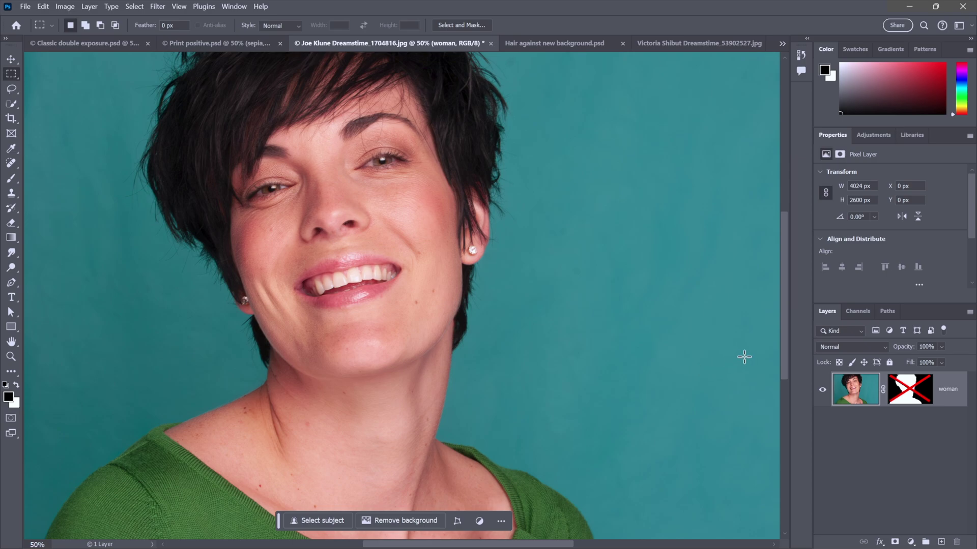
{"action": "right_click", "coordinate": [909, 397]}
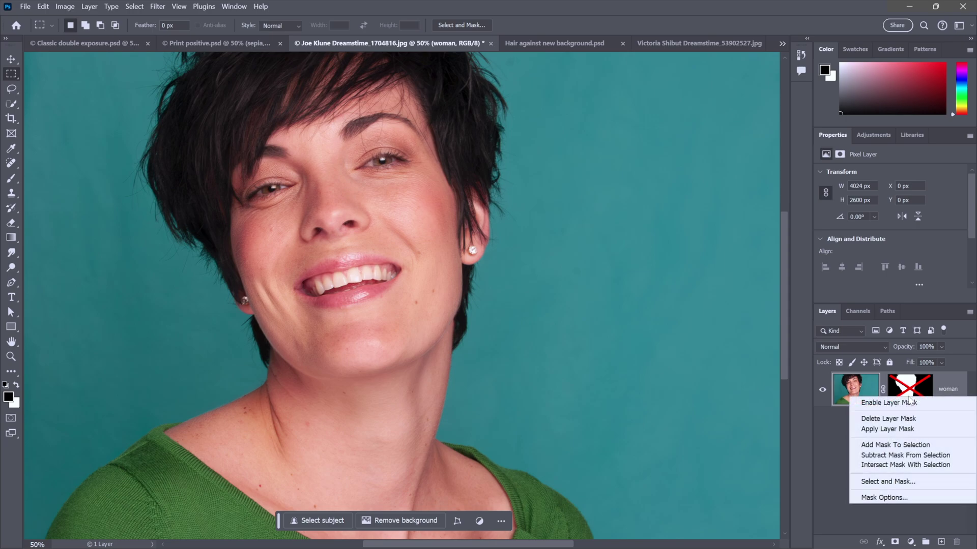
{"action": "left_click", "coordinate": [889, 403]}
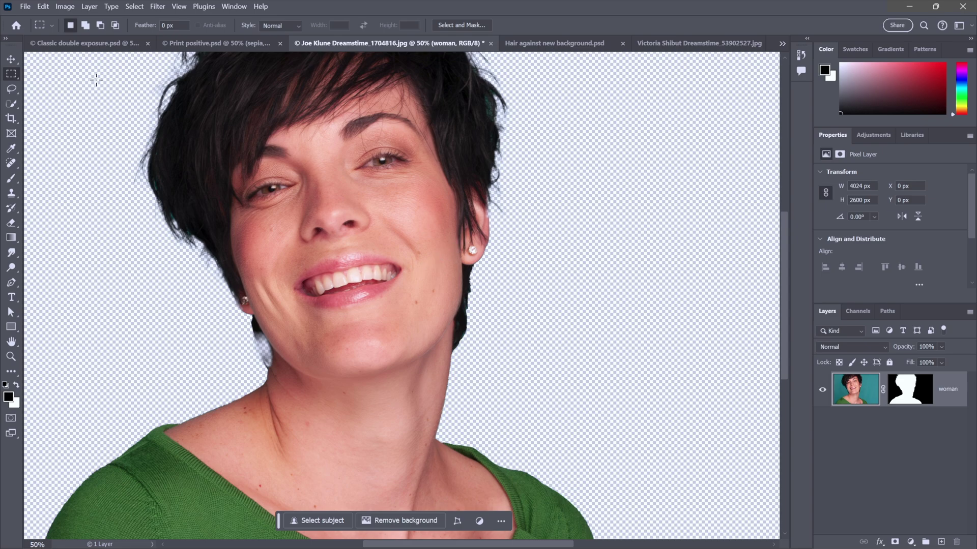
- Copy the woman layer and switch to the Victoria Shibut image
{"action": "left_click", "coordinate": [43, 6]}
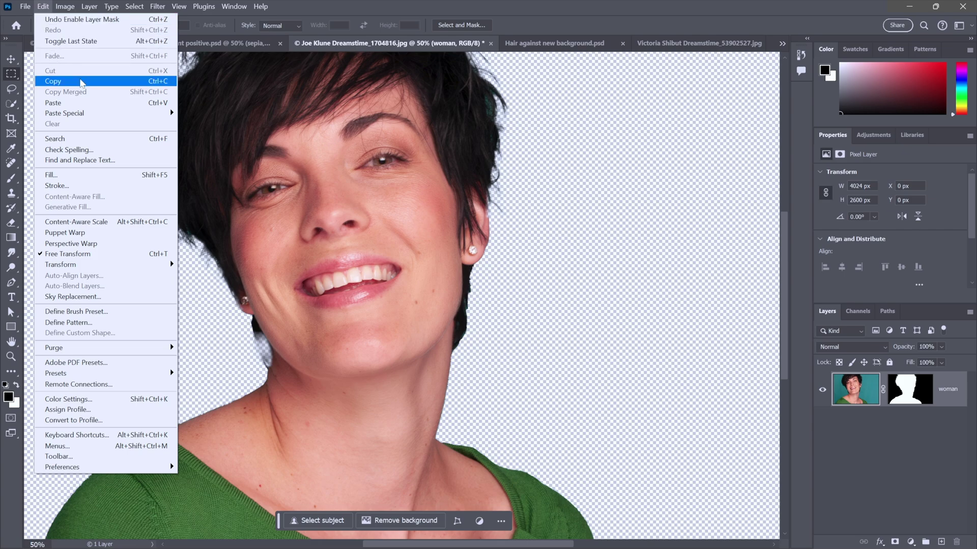
{"action": "left_click", "coordinate": [81, 82]}
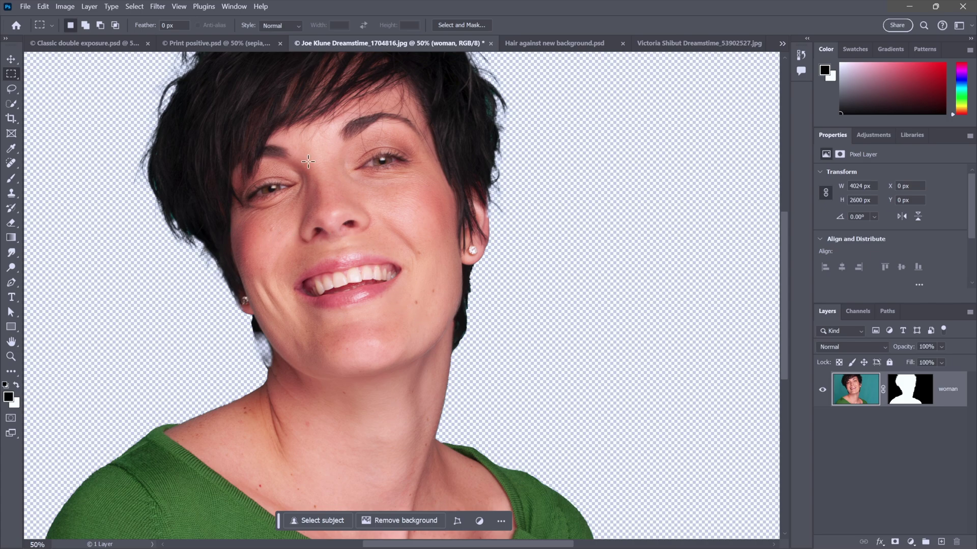
{"action": "left_click", "coordinate": [694, 43]}
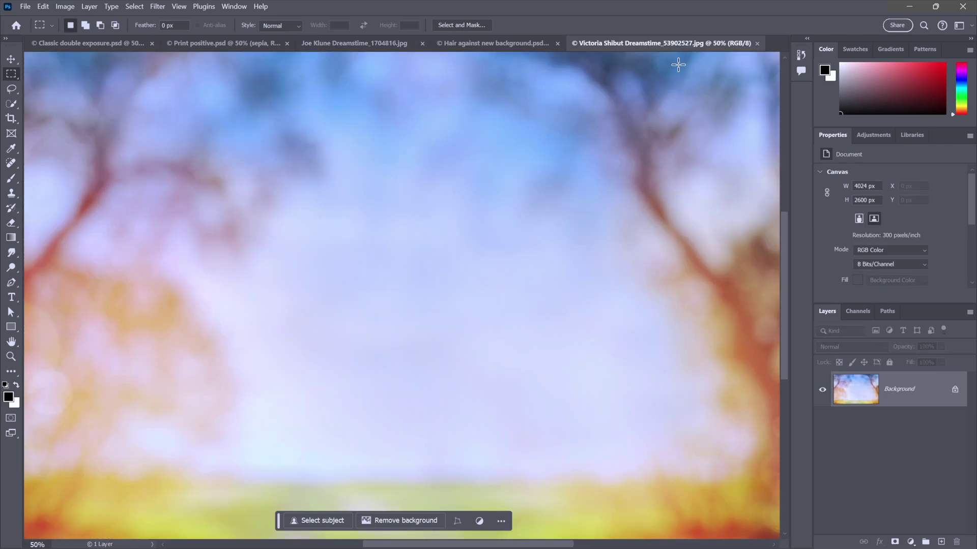
- Paste the woman layer, undo it, and use Paste in Place instead
{"action": "left_click", "coordinate": [42, 6]}
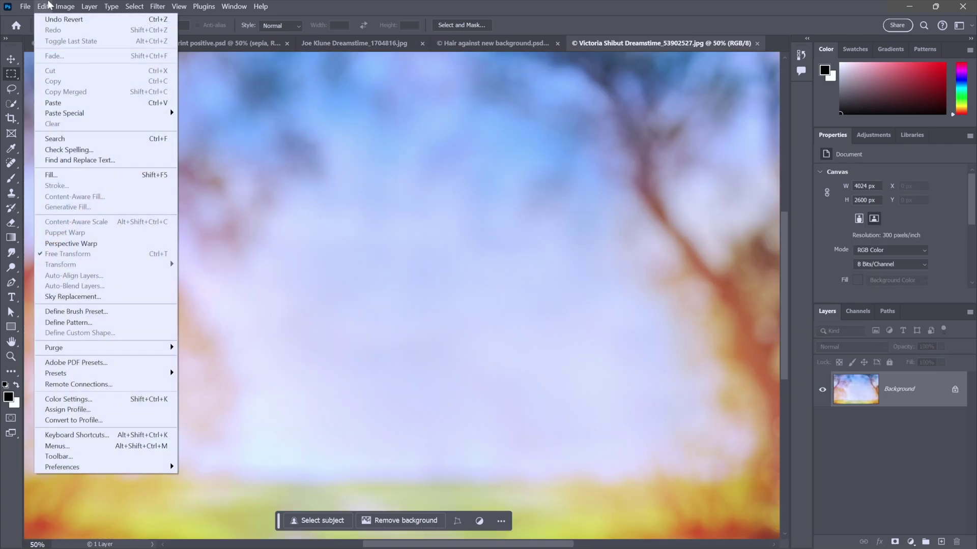
{"action": "left_click", "coordinate": [54, 103]}
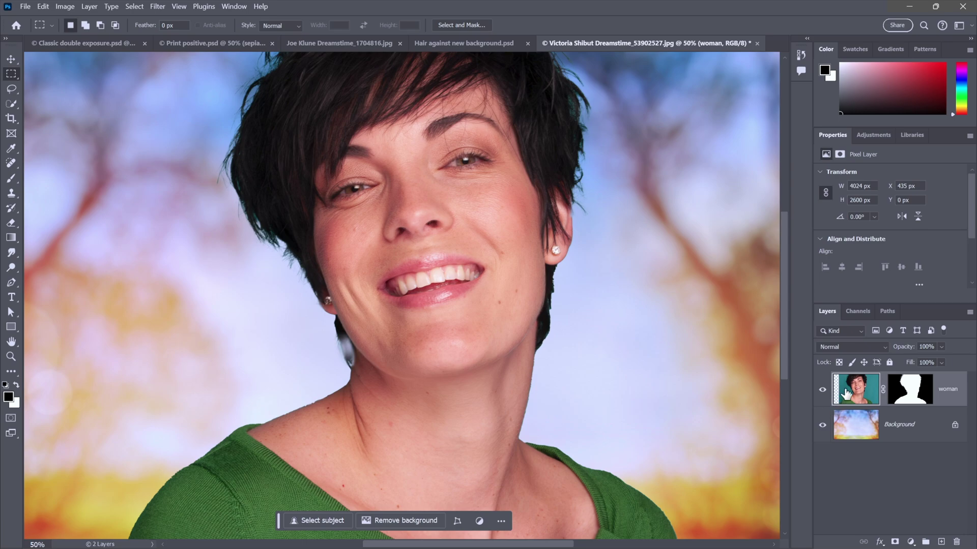
{"action": "key", "text": "Delete"}
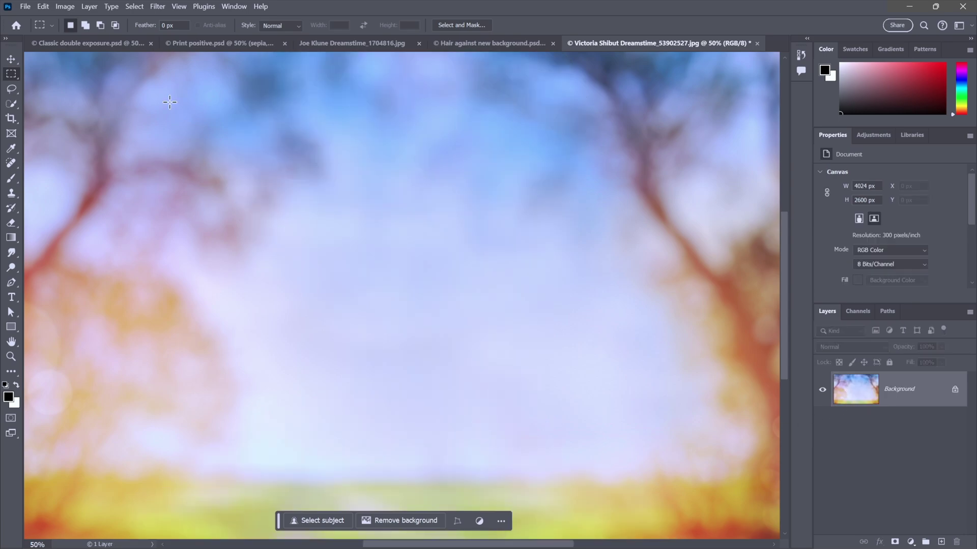
{"action": "left_click", "coordinate": [43, 6]}
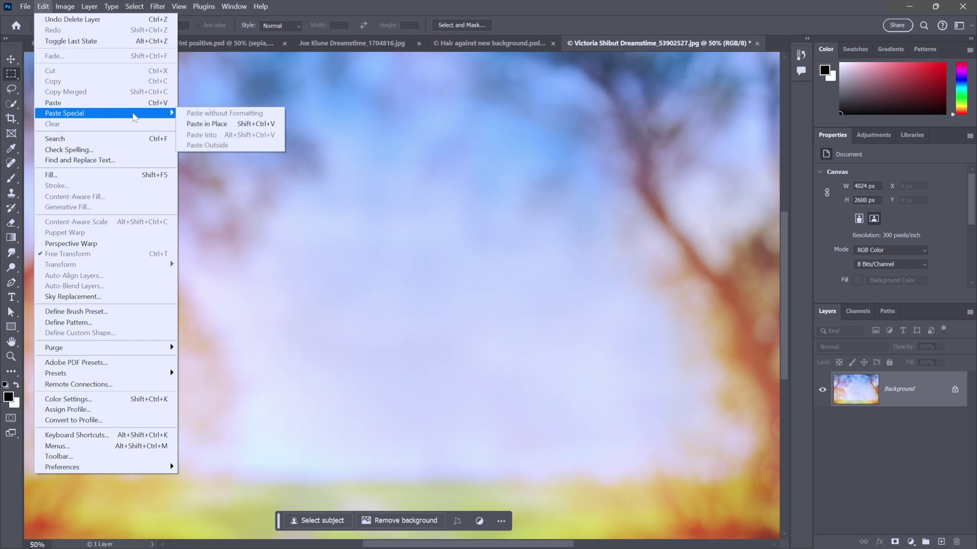
{"action": "mouse_move", "coordinate": [65, 113]}
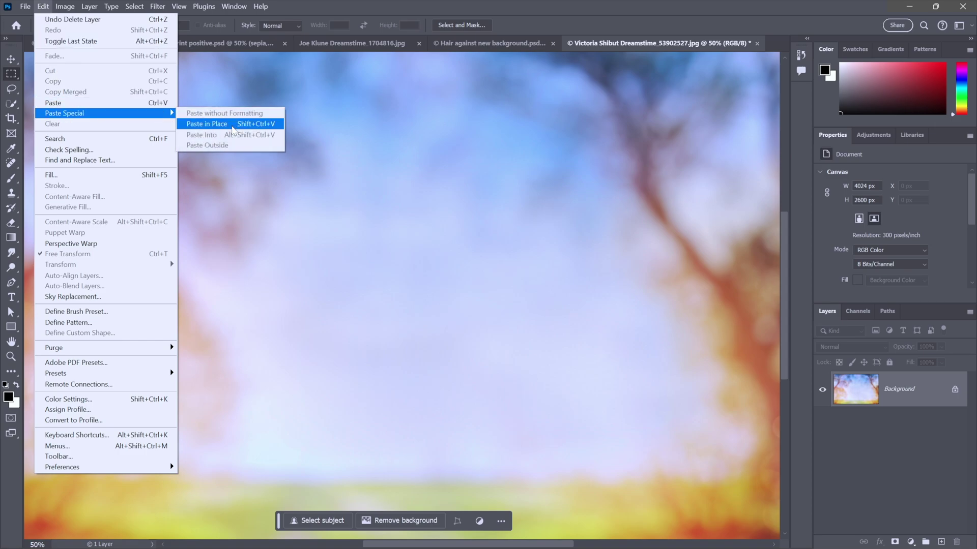
{"action": "left_click", "coordinate": [233, 129]}
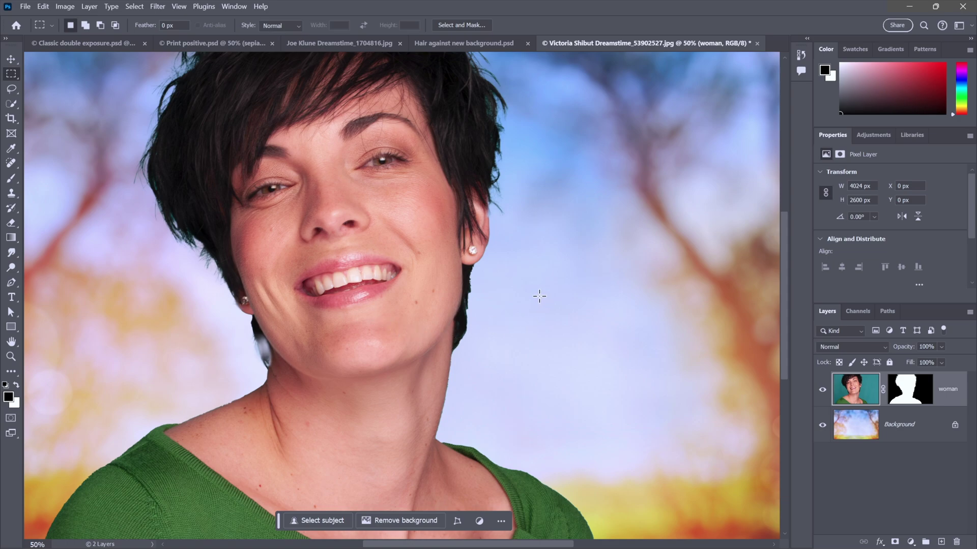
{"action": "scroll", "coordinate": [539, 296], "scroll_direction": "up", "scroll_amount": 3}
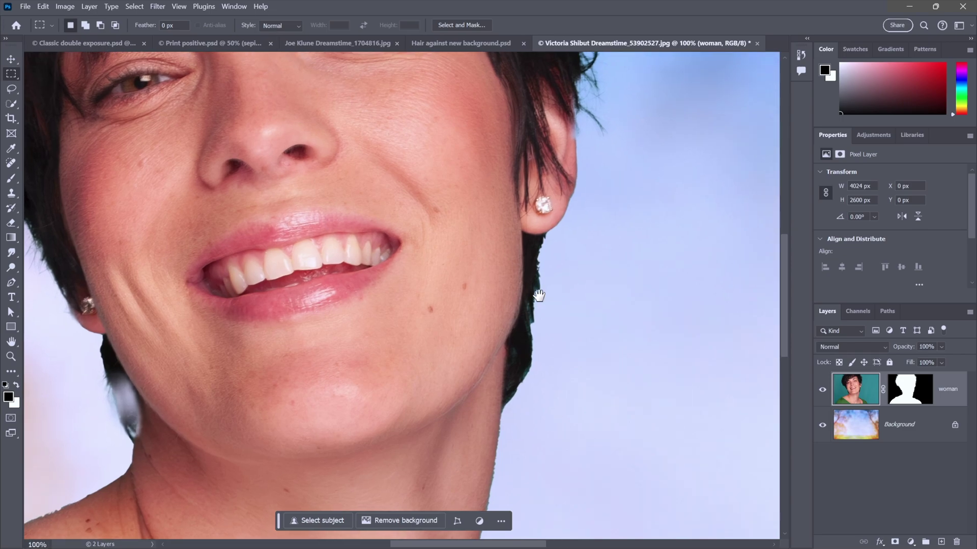
{"action": "mouse_move", "coordinate": [342, 317]}
{"action": "left_mouse_down"}
{"action": "mouse_move", "coordinate": [448, 403]}
{"action": "mouse_move", "coordinate": [496, 416]}
{"action": "left_mouse_up"}
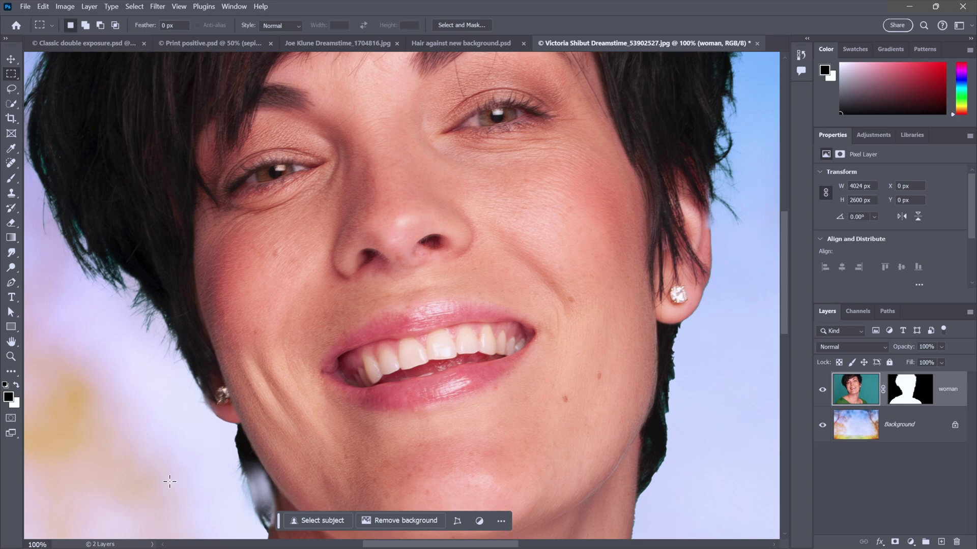
{"action": "left_click_drag", "start_coordinate": [126, 124], "coordinate": [135, 242]}
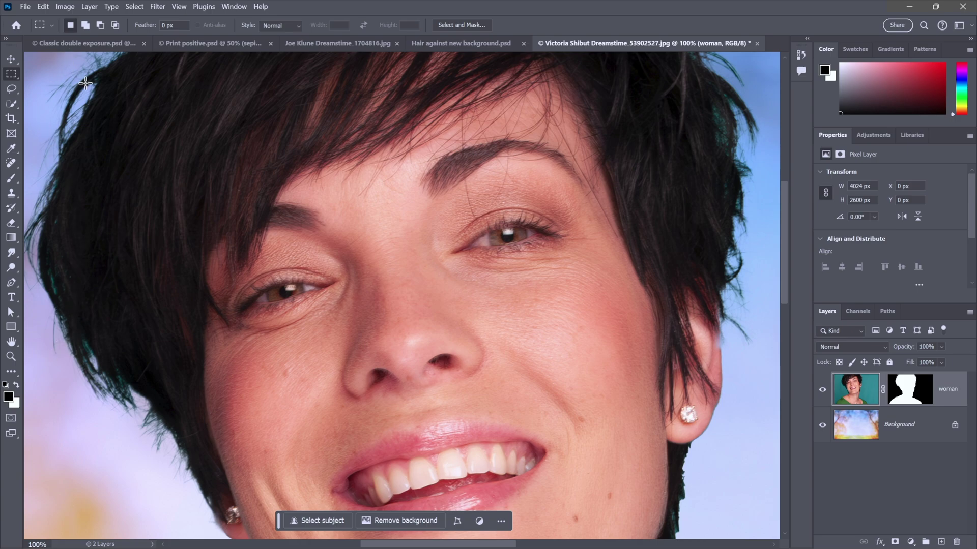
- Open Select and Mask for the woman layer and pan down to her mouth and chin
{"action": "left_click", "coordinate": [134, 7]}
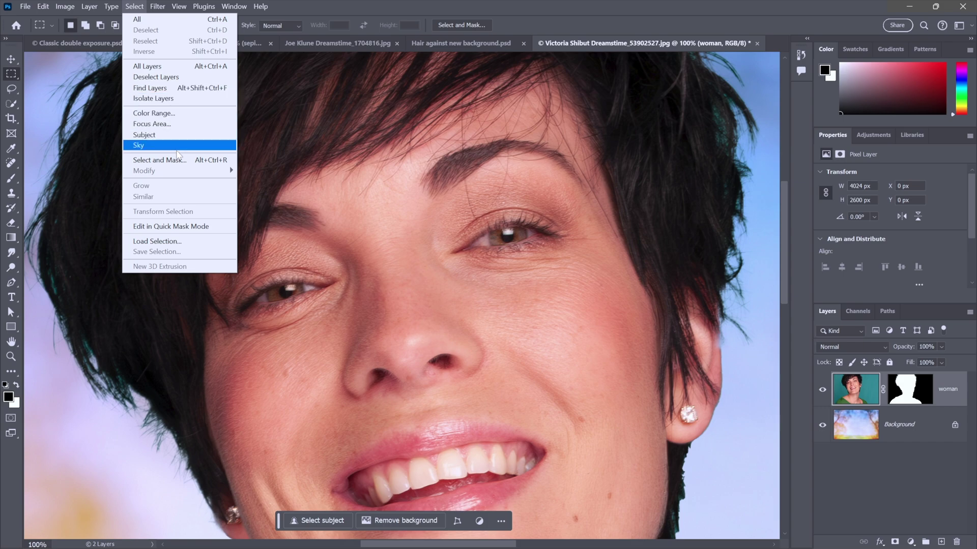
{"action": "left_click", "coordinate": [159, 159]}
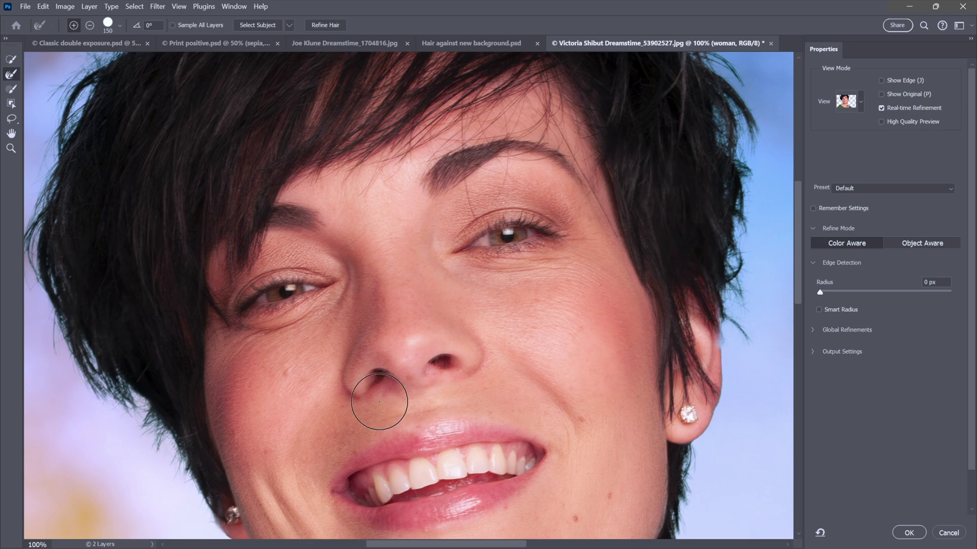
{"action": "key", "text": "space"}
{"action": "left_click_drag", "start_coordinate": [379, 402], "coordinate": [371, 336]}
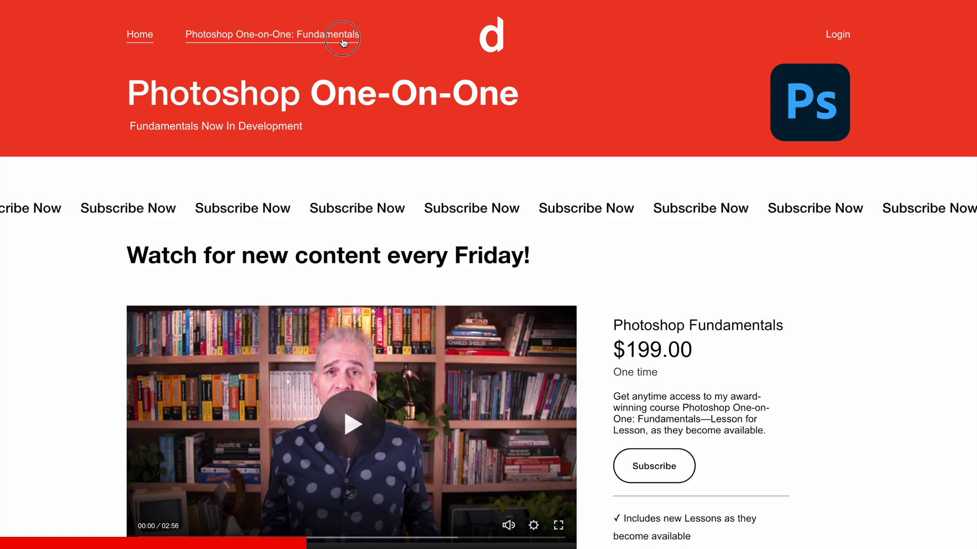
- Bring up the Photoshop One-on-One: Fundamentals course page
{"action": "left_click", "coordinate": [343, 39]}
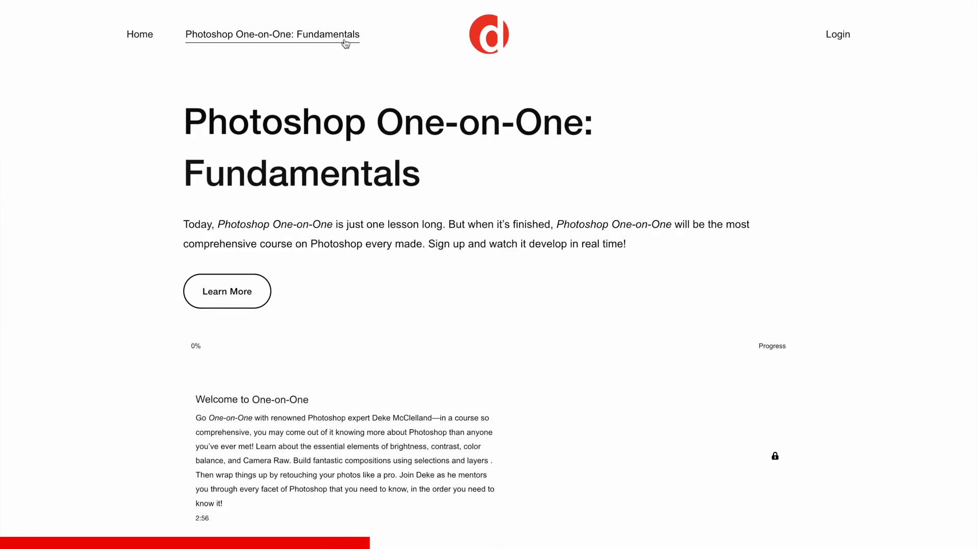
{"action": "scroll", "coordinate": [819, 344], "scroll_direction": "down", "scroll_amount": 6}
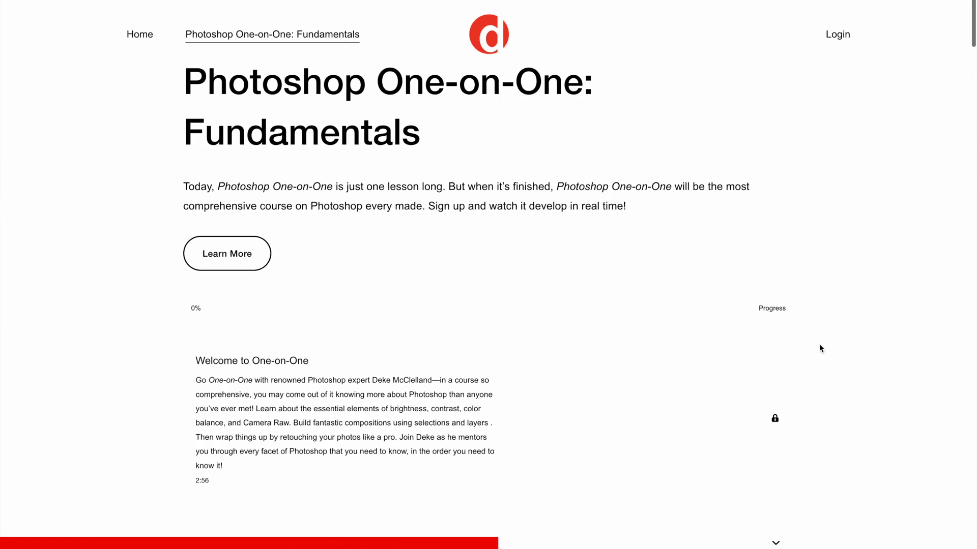
{"action": "scroll", "coordinate": [818, 344], "scroll_direction": "down", "scroll_amount": 6}
{"action": "scroll", "coordinate": [819, 344], "scroll_direction": "down", "scroll_amount": 4}
{"action": "scroll", "coordinate": [819, 344], "scroll_direction": "down", "scroll_amount": 5}
{"action": "scroll", "coordinate": [819, 344], "scroll_direction": "down", "scroll_amount": 5}
{"action": "scroll", "coordinate": [818, 344], "scroll_direction": "down", "scroll_amount": 4}
{"action": "scroll", "coordinate": [819, 344], "scroll_direction": "down", "scroll_amount": 5}
{"action": "scroll", "coordinate": [819, 345], "scroll_direction": "down", "scroll_amount": 5}
{"action": "scroll", "coordinate": [819, 343], "scroll_direction": "down", "scroll_amount": 4}
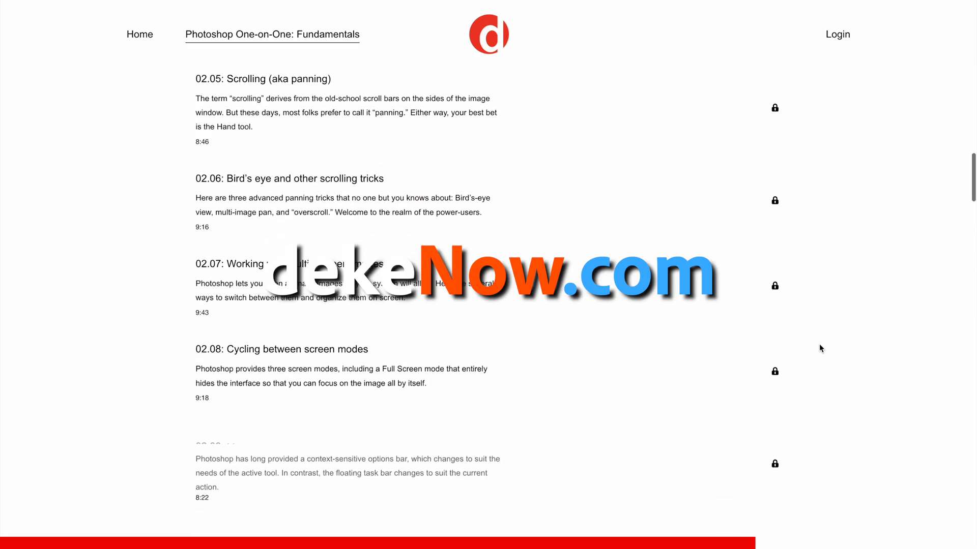
{"action": "scroll", "coordinate": [819, 344], "scroll_direction": "down", "scroll_amount": 5}
{"action": "scroll", "coordinate": [818, 344], "scroll_direction": "down", "scroll_amount": 3}
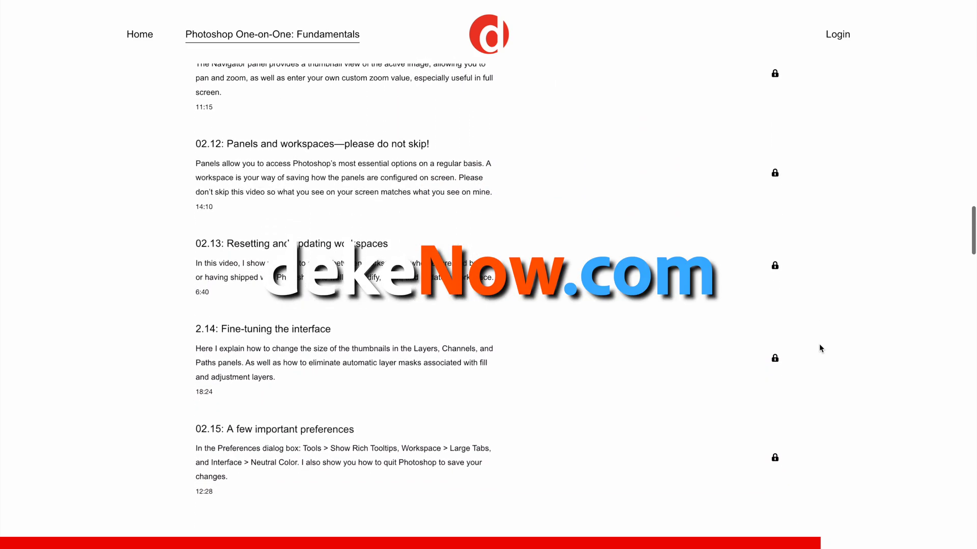
{"action": "scroll", "coordinate": [818, 344], "scroll_direction": "down", "scroll_amount": 5}
{"action": "scroll", "coordinate": [819, 344], "scroll_direction": "down", "scroll_amount": 5}
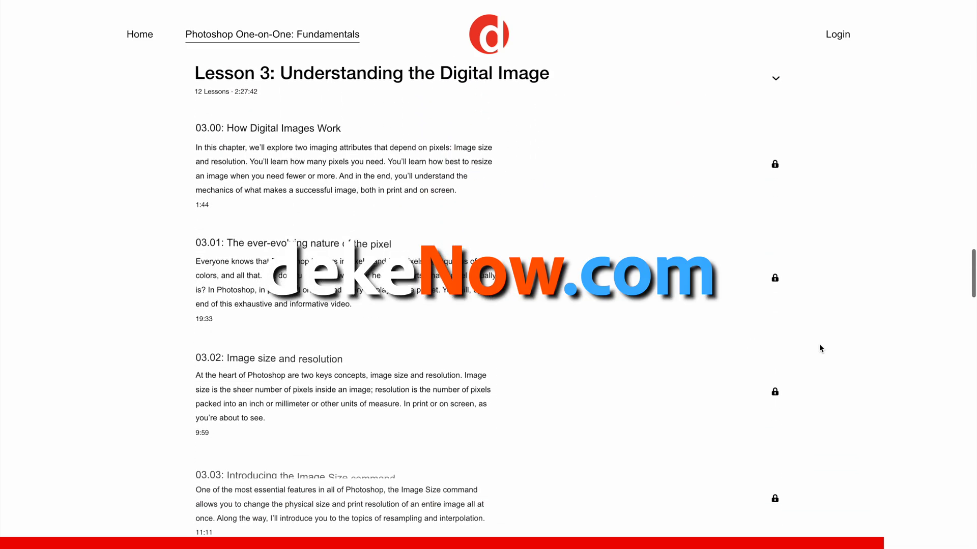
{"action": "scroll", "coordinate": [818, 344], "scroll_direction": "down", "scroll_amount": 2}
{"action": "scroll", "coordinate": [819, 343], "scroll_direction": "down", "scroll_amount": 5}
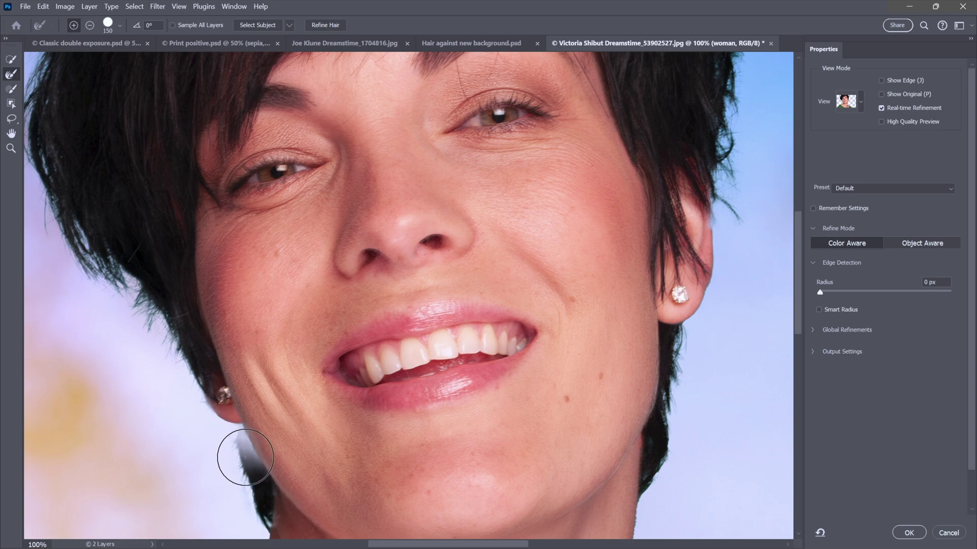
- Refine-brush the hazy hair edges at the jawline and behind the ear
{"action": "left_click_drag", "start_coordinate": [246, 457], "coordinate": [239, 413]}
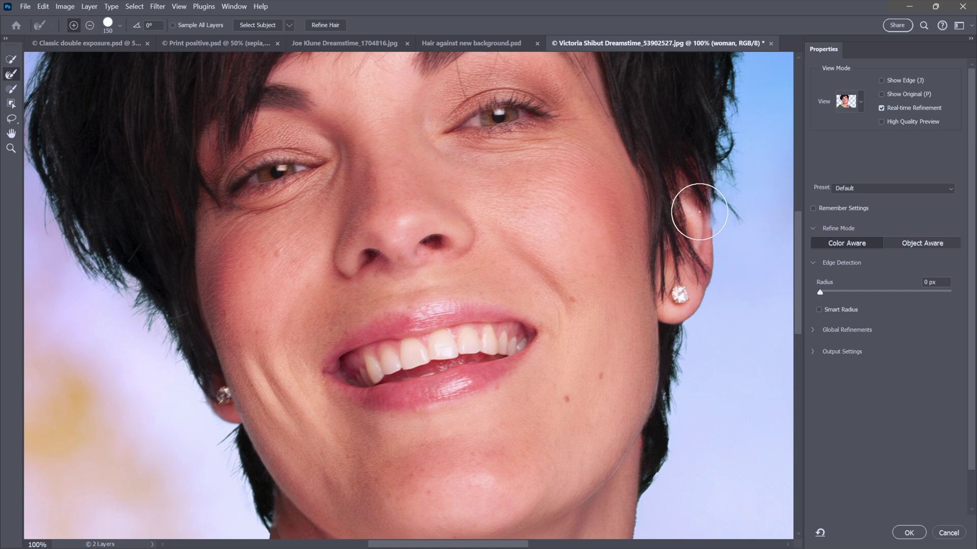
{"action": "left_click_drag", "start_coordinate": [698, 203], "coordinate": [705, 242]}
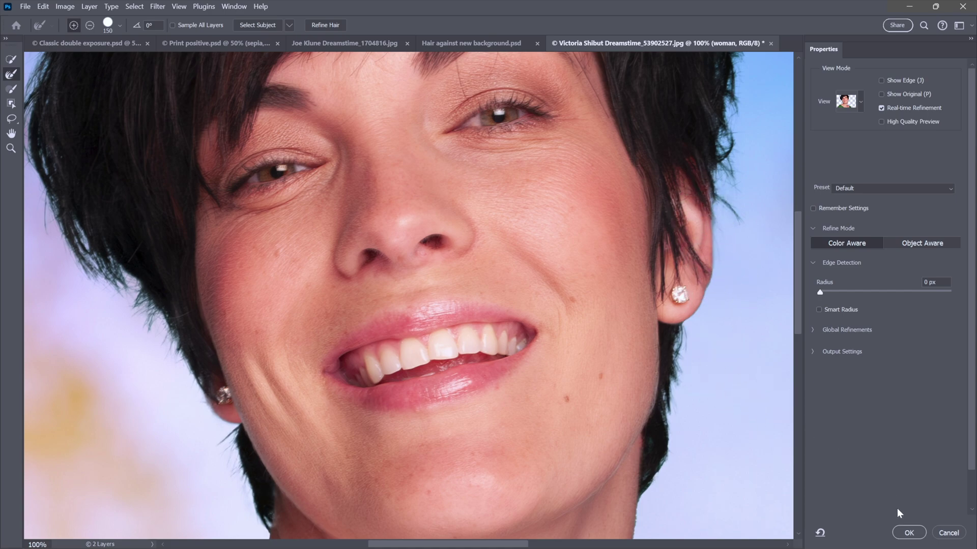
- Output the refined edge as a layer mask, then undo and redo it to compare
{"action": "left_click", "coordinate": [908, 533]}
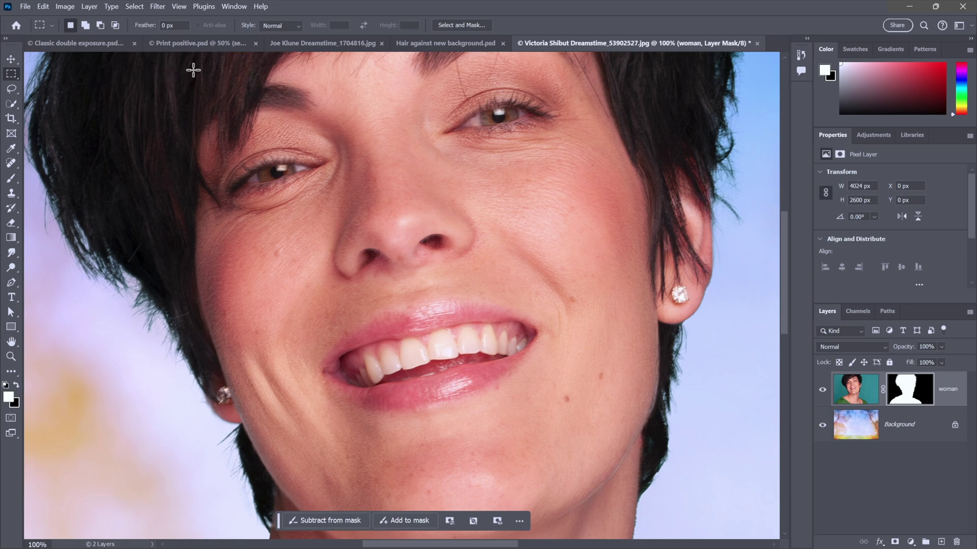
{"action": "left_click", "coordinate": [44, 6]}
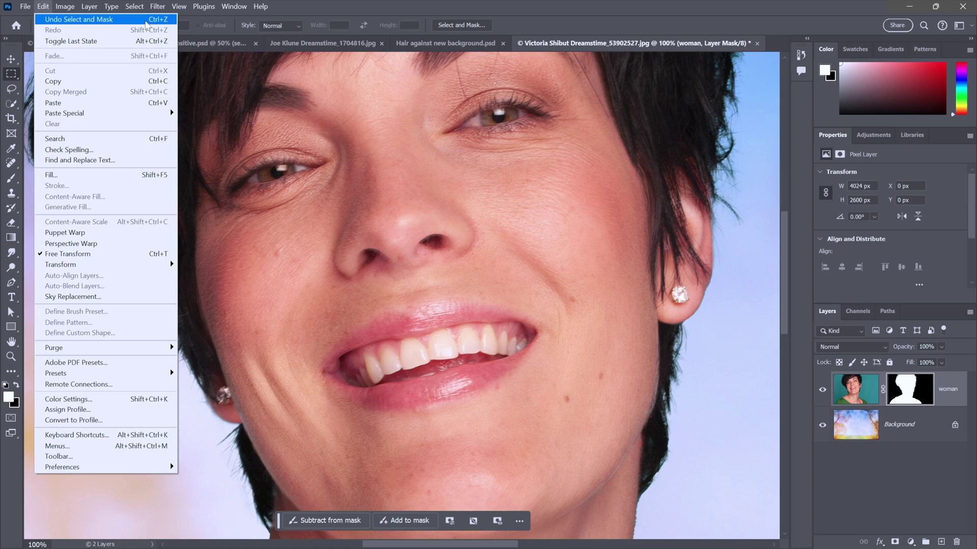
{"action": "left_click", "coordinate": [145, 20]}
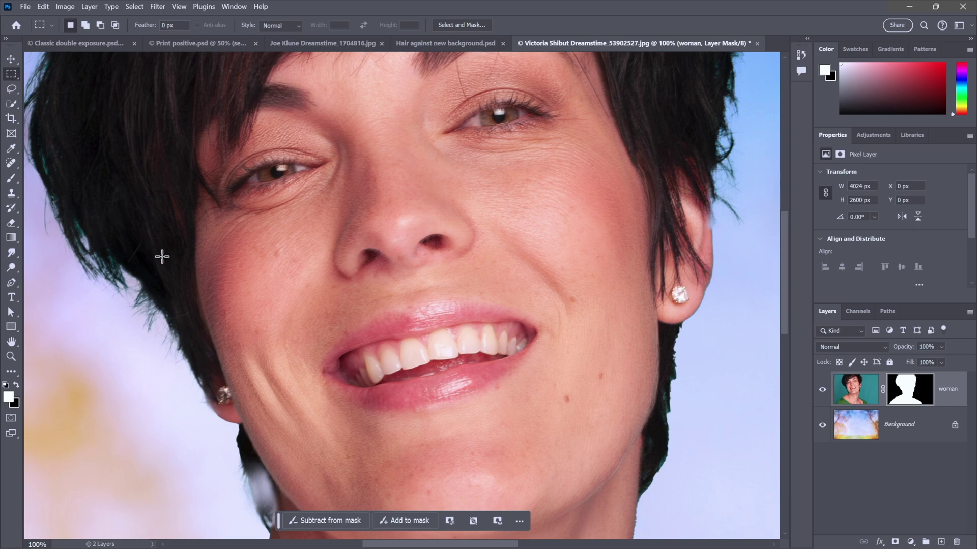
{"action": "left_click", "coordinate": [44, 7]}
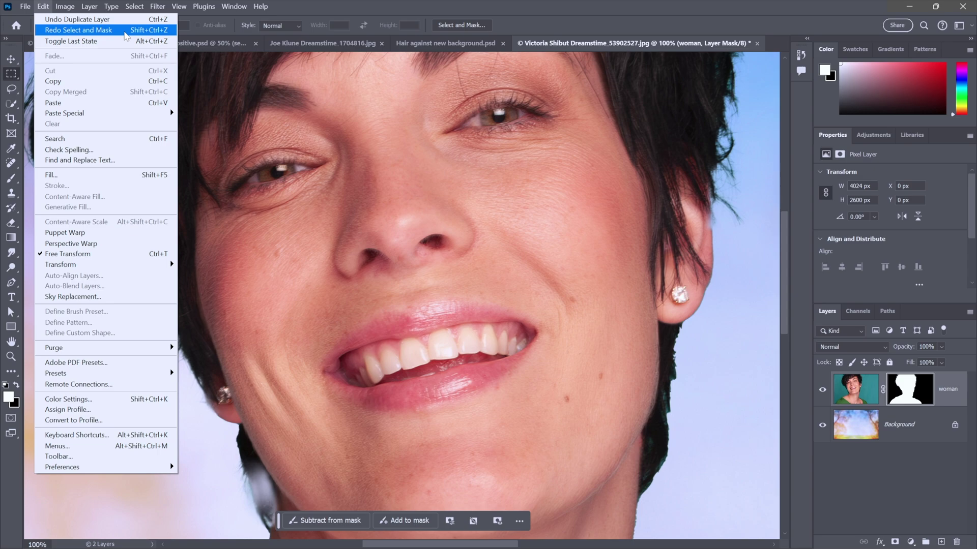
{"action": "left_click", "coordinate": [125, 31]}
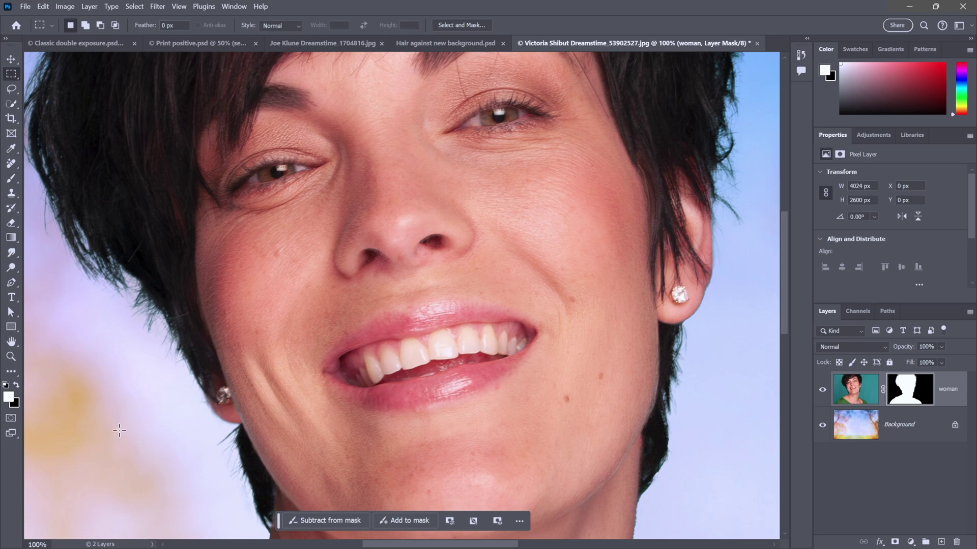
- Switch to the spotty forehead photo, preview Retouched forehead, and return to it
{"action": "key", "text": "ctrl+Tab"}
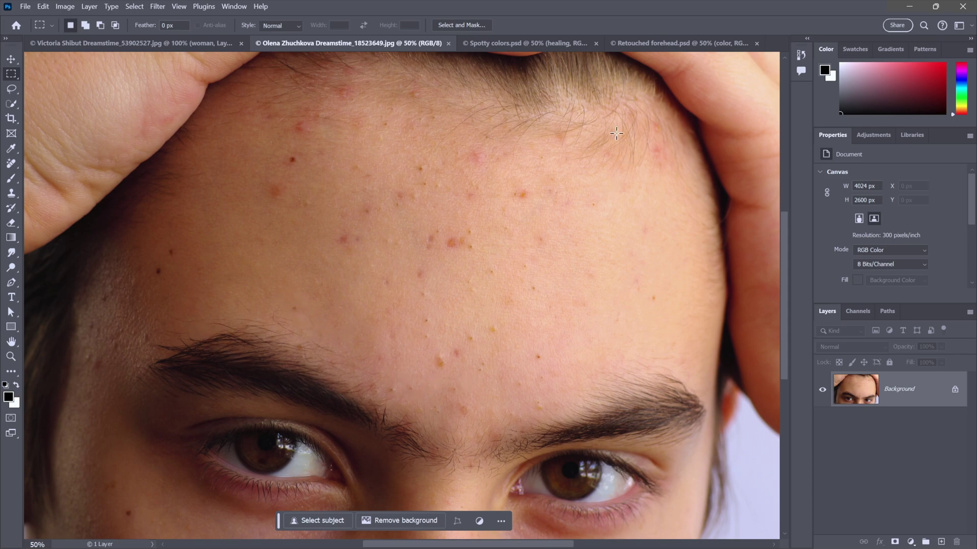
{"action": "left_click", "coordinate": [677, 43]}
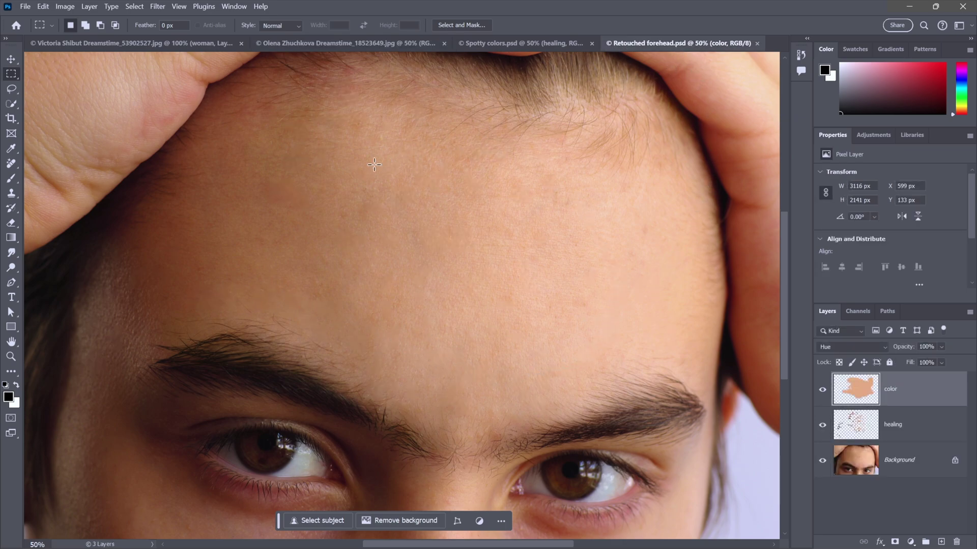
{"action": "left_click", "coordinate": [290, 45]}
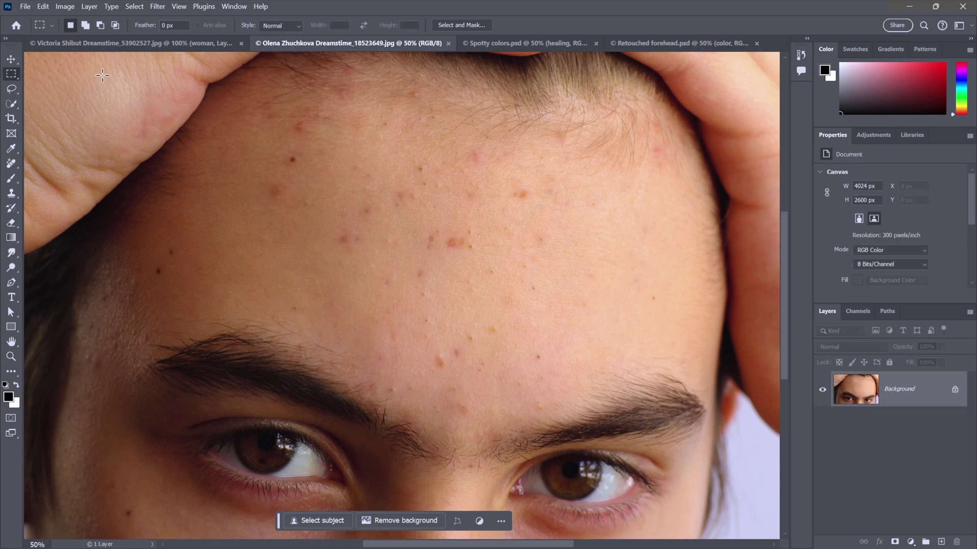
{"action": "left_click", "coordinate": [90, 6]}
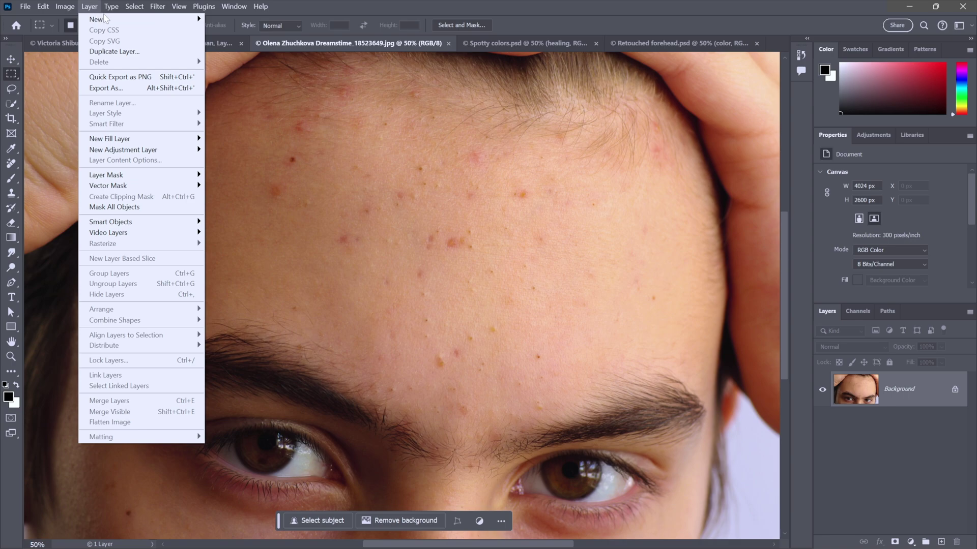
{"action": "mouse_move", "coordinate": [141, 19]}
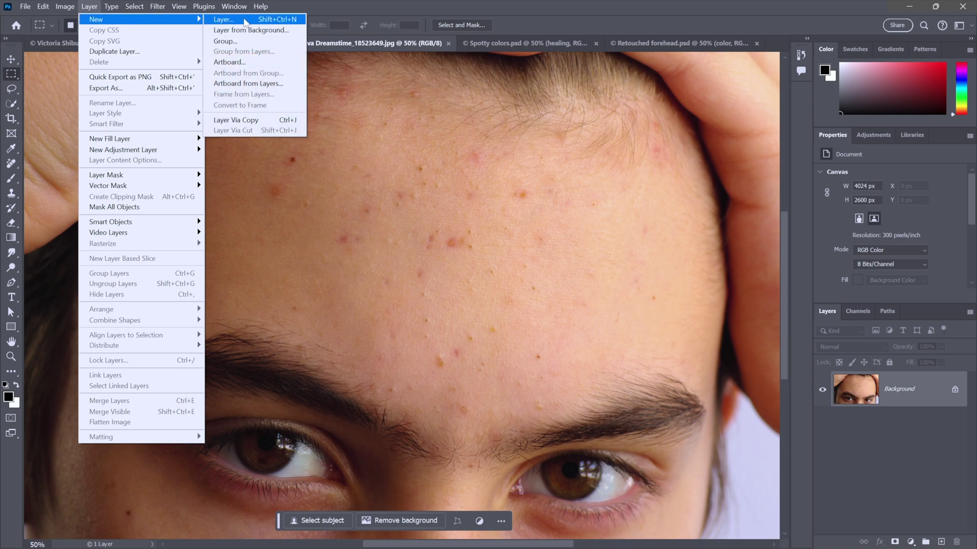
- Add an empty layer named healing and set the Spot Healing Brush to 60 px
{"action": "left_click", "coordinate": [246, 20]}
{"action": "type", "text": "hea"}
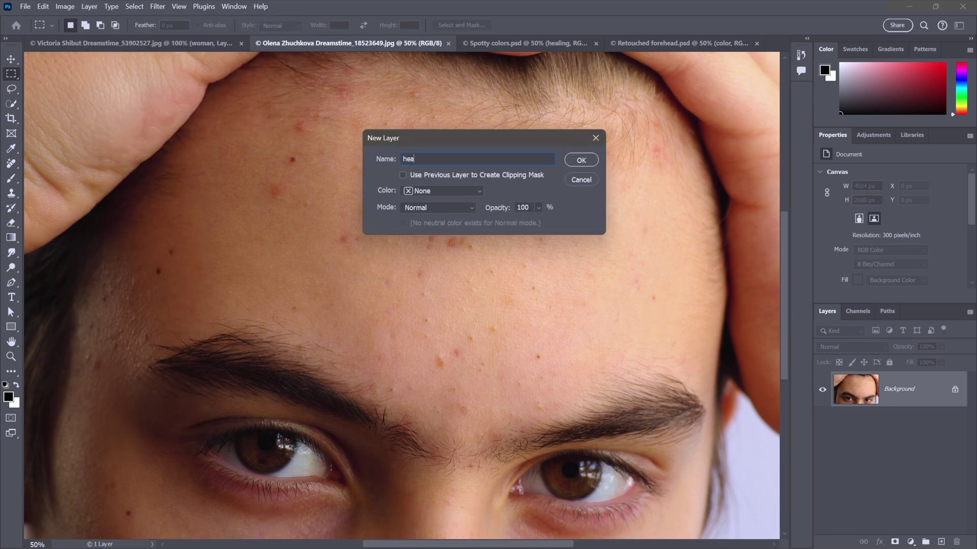
{"action": "type", "text": "ling"}
{"action": "key", "text": "Return"}
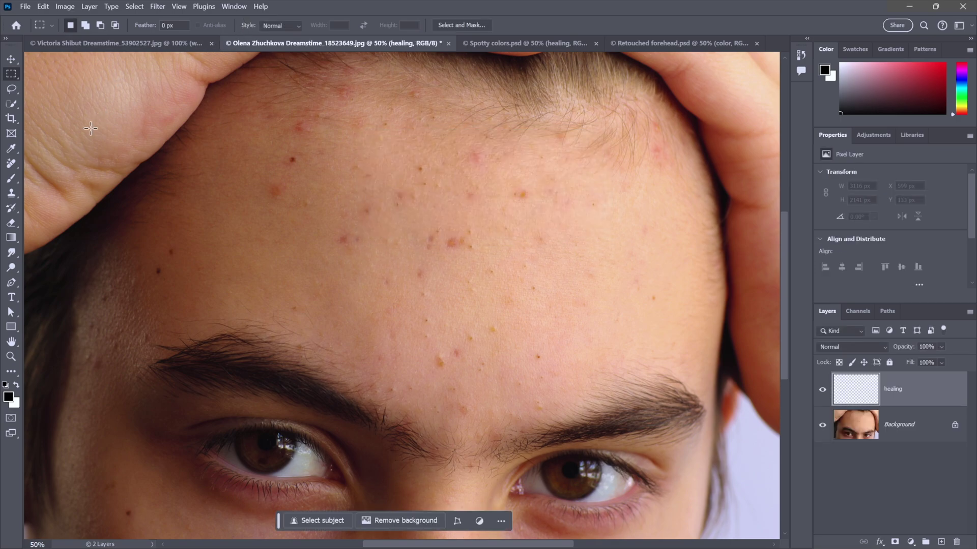
{"action": "left_click", "coordinate": [11, 163]}
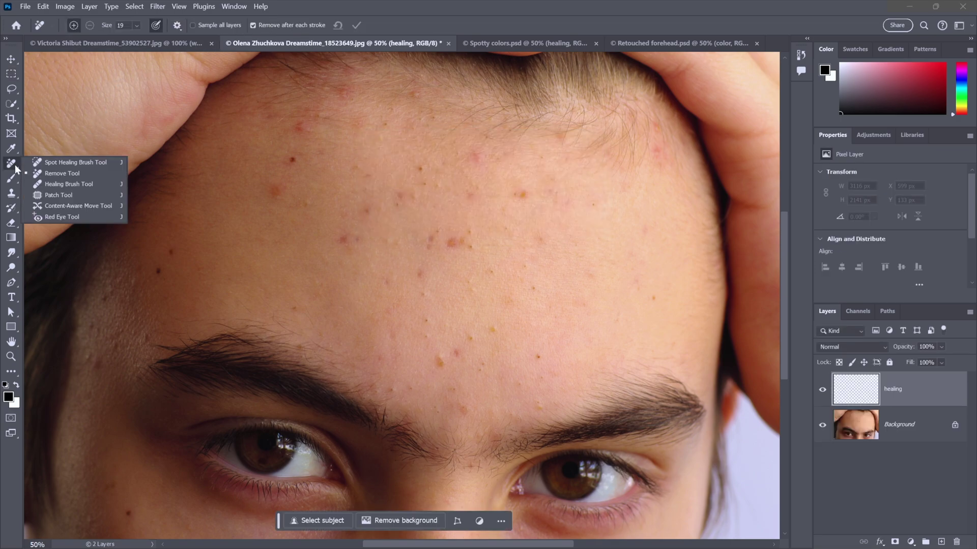
{"action": "left_click", "coordinate": [91, 162]}
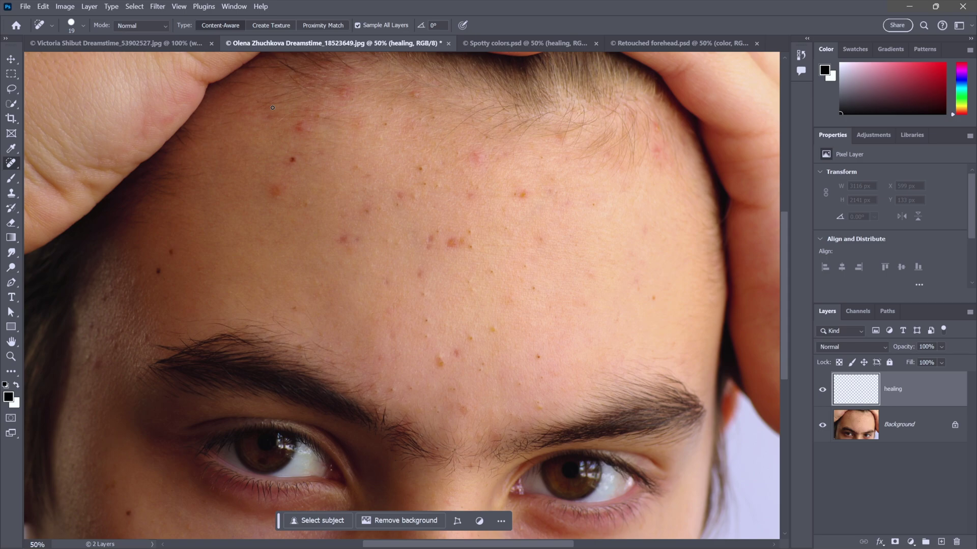
{"action": "left_click", "coordinate": [71, 26]}
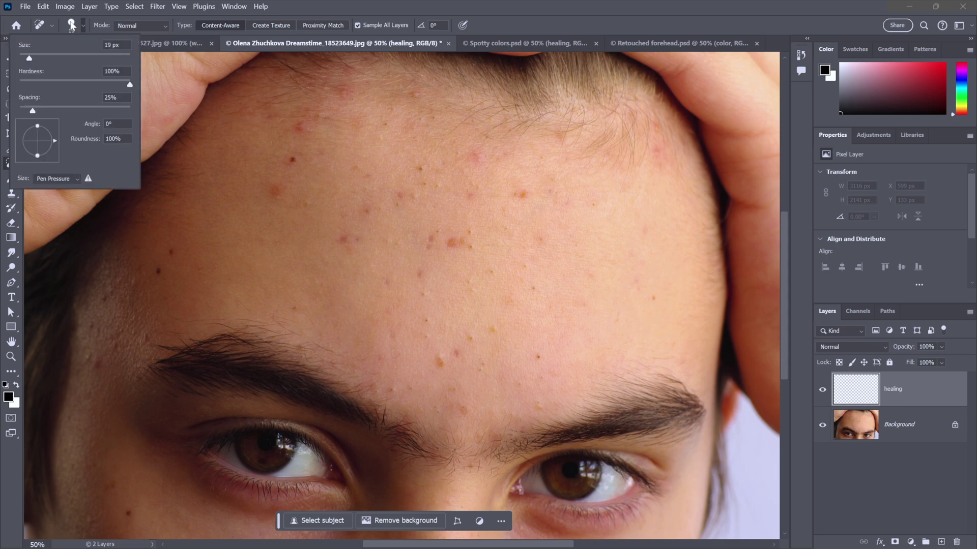
{"action": "left_click", "coordinate": [112, 44]}
{"action": "type", "text": "60"}
{"action": "key", "text": "Return"}
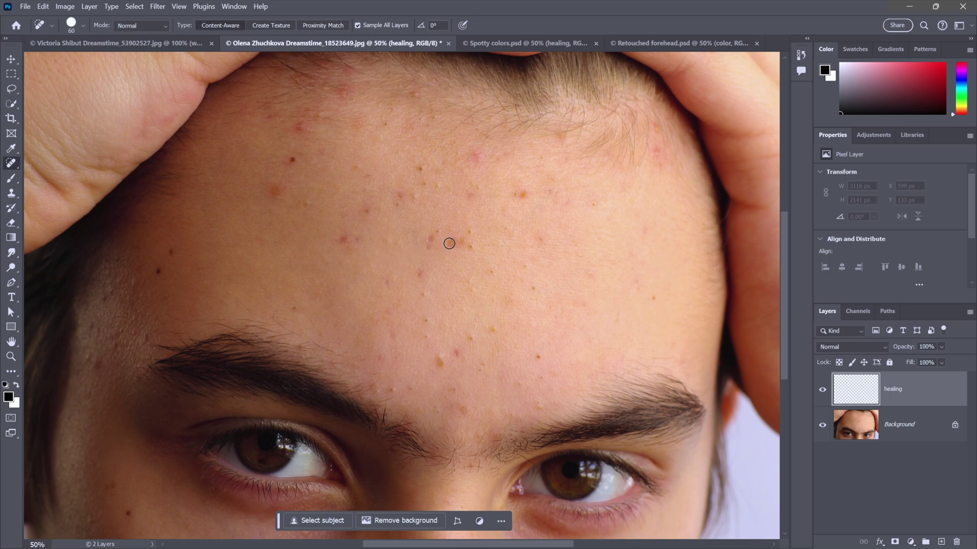
- Spot-heal the blemishes across the upper and middle forehead
{"action": "left_click", "coordinate": [452, 242]}
{"action": "mouse_move", "coordinate": [452, 241]}
{"action": "left_mouse_down"}
{"action": "mouse_move", "coordinate": [472, 233]}
{"action": "mouse_move", "coordinate": [470, 249]}
{"action": "mouse_move", "coordinate": [450, 244]}
{"action": "mouse_move", "coordinate": [468, 241]}
{"action": "left_mouse_up"}
{"action": "mouse_move", "coordinate": [518, 194]}
{"action": "left_mouse_down"}
{"action": "mouse_move", "coordinate": [531, 197]}
{"action": "mouse_move", "coordinate": [512, 195]}
{"action": "left_mouse_up"}
{"action": "left_click", "coordinate": [504, 210]}
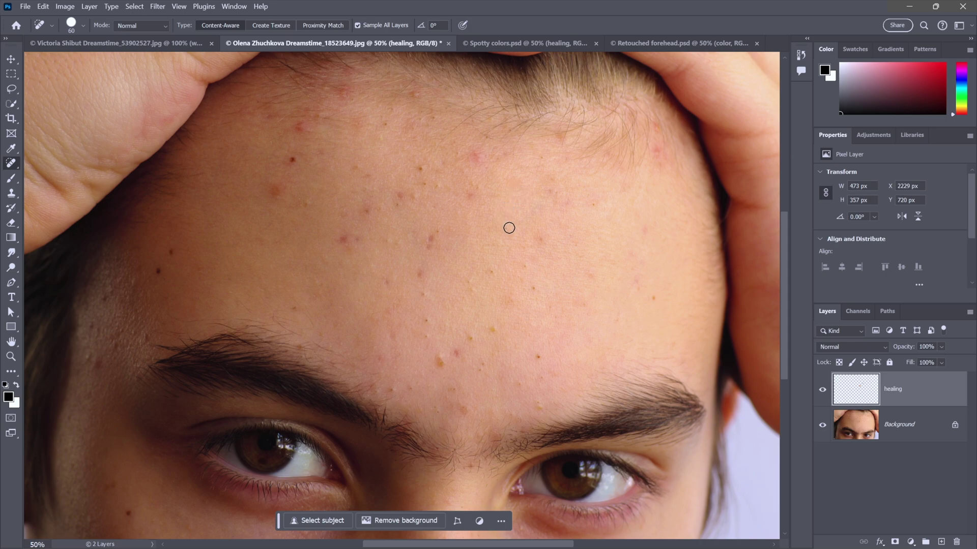
{"action": "left_click", "coordinate": [500, 228]}
{"action": "left_click", "coordinate": [541, 243]}
{"action": "left_click", "coordinate": [494, 271]}
{"action": "left_click", "coordinate": [525, 267]}
{"action": "left_click", "coordinate": [533, 287]}
- Spot-heal the blemishes just above and between the eyebrows
{"action": "left_click", "coordinate": [492, 329]}
{"action": "left_click", "coordinate": [467, 338]}
{"action": "left_click", "coordinate": [459, 353]}
{"action": "mouse_move", "coordinate": [439, 357]}
{"action": "left_mouse_down"}
{"action": "mouse_move", "coordinate": [436, 365]}
{"action": "mouse_move", "coordinate": [476, 369]}
{"action": "left_mouse_up"}
{"action": "left_click", "coordinate": [537, 356]}
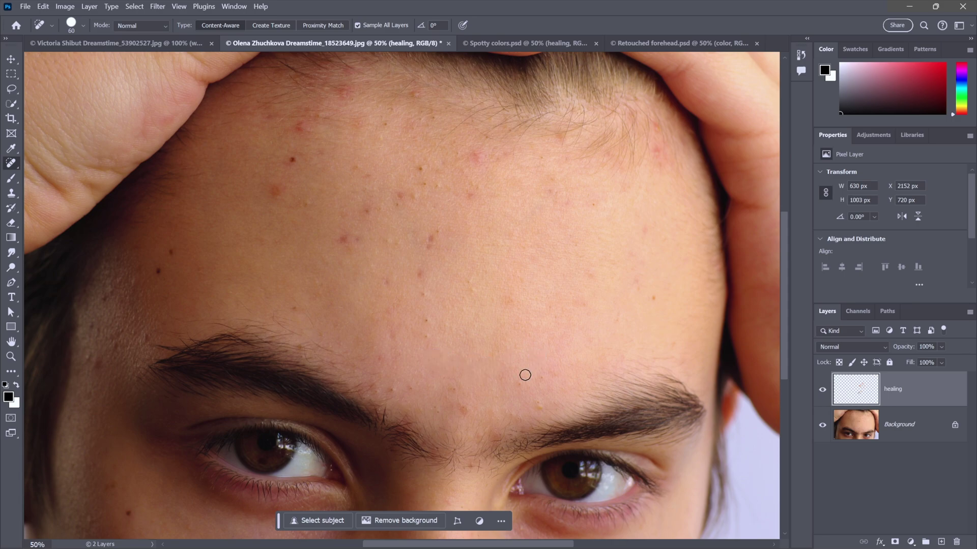
{"action": "left_click", "coordinate": [520, 385]}
{"action": "left_click", "coordinate": [541, 377]}
{"action": "left_click_drag", "start_coordinate": [536, 401], "coordinate": [542, 407]}
{"action": "right_click", "coordinate": [13, 163]}
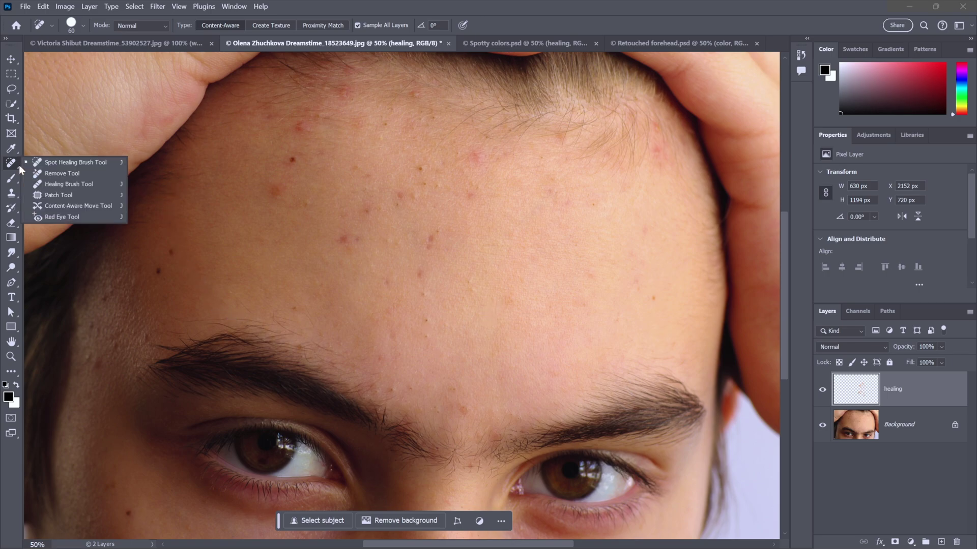
- Switch to the Remove tool and set its stroke overlay colour to Seafoam
{"action": "left_click", "coordinate": [96, 173]}
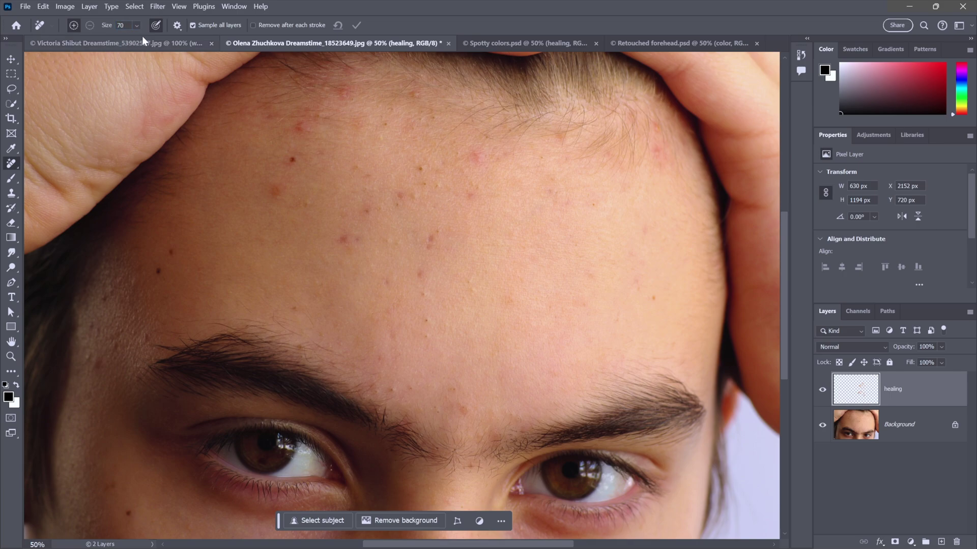
{"action": "left_click", "coordinate": [177, 26]}
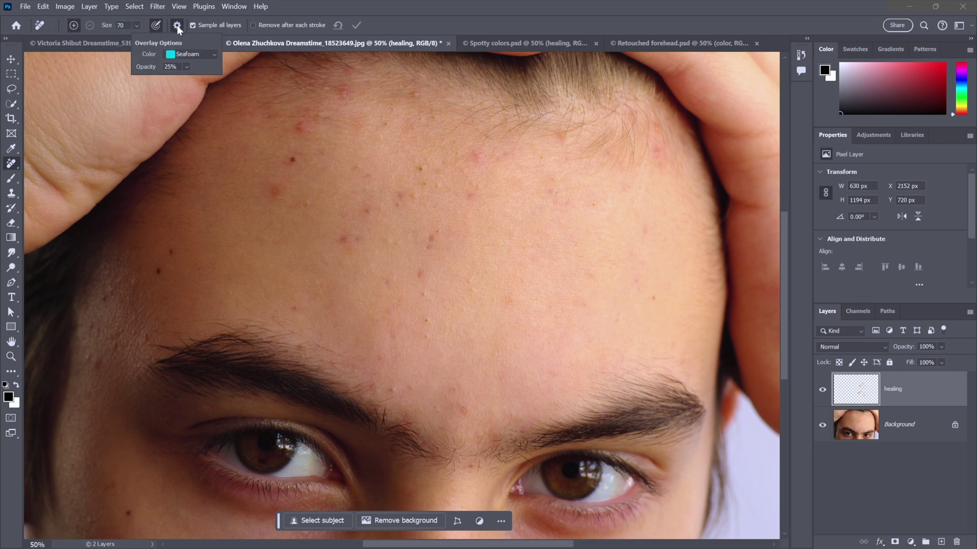
{"action": "left_click", "coordinate": [191, 54]}
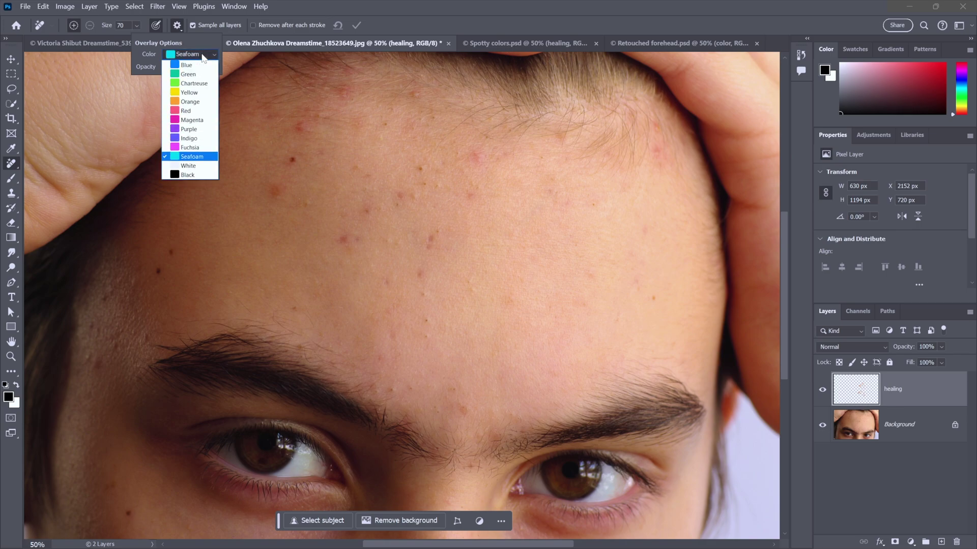
{"action": "left_click", "coordinate": [203, 158]}
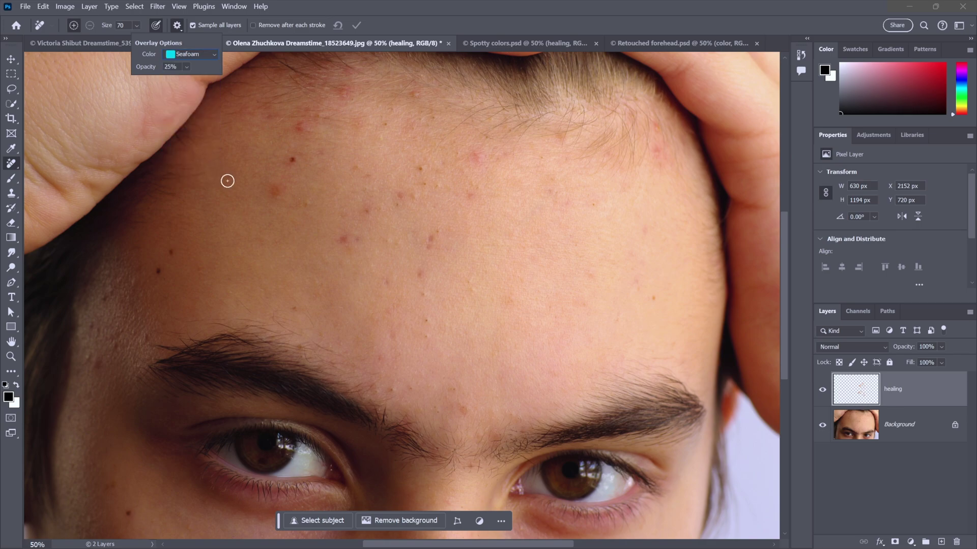
- Paint Remove strokes over the central forehead and between-brow blemishes
{"action": "mouse_move", "coordinate": [335, 243]}
{"action": "left_mouse_down"}
{"action": "mouse_move", "coordinate": [359, 244]}
{"action": "mouse_move", "coordinate": [347, 235]}
{"action": "left_mouse_up"}
{"action": "mouse_move", "coordinate": [424, 252]}
{"action": "left_mouse_down"}
{"action": "mouse_move", "coordinate": [436, 232]}
{"action": "mouse_move", "coordinate": [417, 277]}
{"action": "left_mouse_up"}
{"action": "mouse_move", "coordinate": [467, 411]}
{"action": "left_mouse_down"}
{"action": "mouse_move", "coordinate": [443, 388]}
{"action": "mouse_move", "coordinate": [397, 375]}
{"action": "left_mouse_up"}
{"action": "left_click", "coordinate": [429, 338]}
{"action": "left_click", "coordinate": [428, 321]}
{"action": "left_click", "coordinate": [427, 298]}
- Remove the remaining small forehead spots, apply the strokes, and switch to Spotty colors.psd
{"action": "left_click", "coordinate": [385, 283]}
{"action": "left_click", "coordinate": [379, 357]}
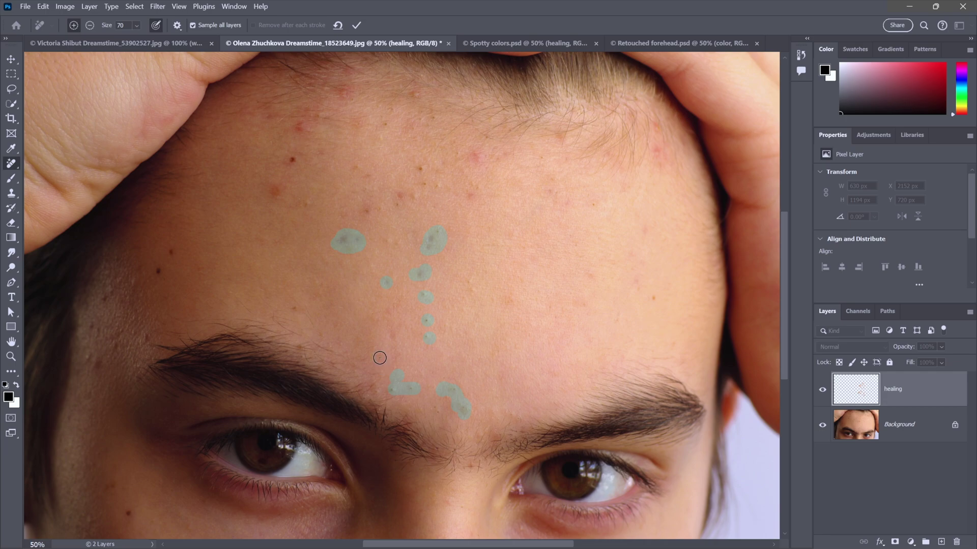
{"action": "left_click", "coordinate": [296, 307]}
{"action": "key", "text": "Return"}
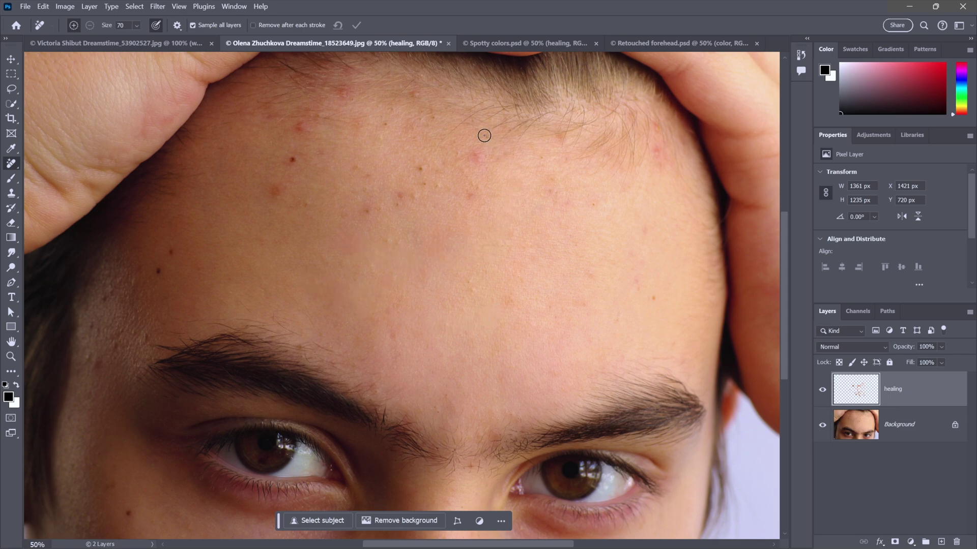
{"action": "left_click", "coordinate": [500, 43]}
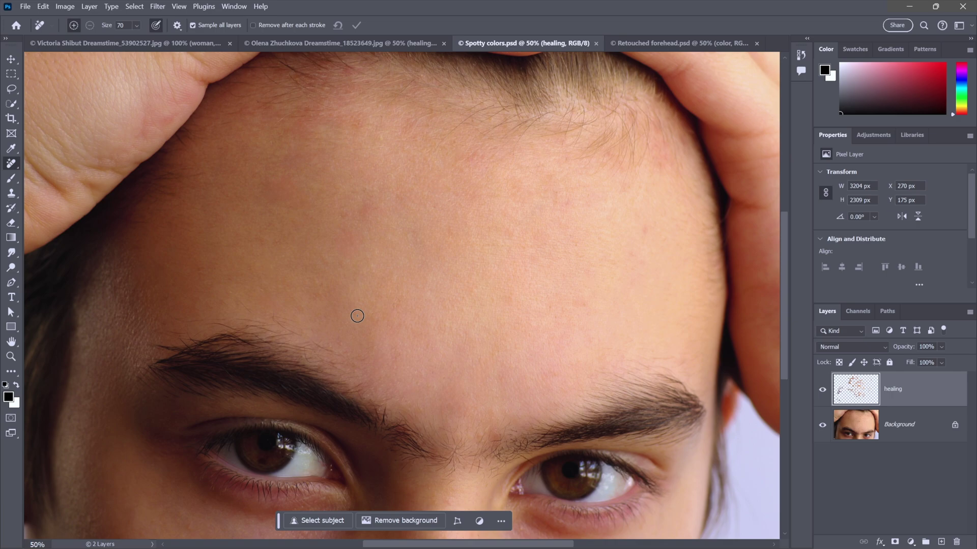
- Add a new empty layer named color above the healing layer
{"action": "left_click", "coordinate": [89, 7]}
{"action": "mouse_move", "coordinate": [97, 19]}
{"action": "left_click", "coordinate": [237, 19]}
{"action": "type", "text": "color"}
{"action": "key", "text": "Return"}
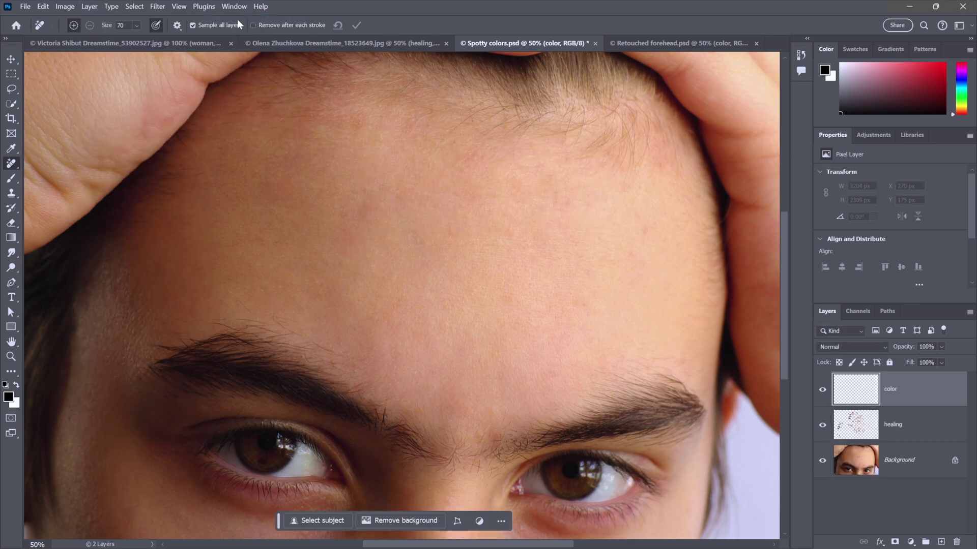
- Set the Brush to 200 px with 0% hardness, then undo a test stroke
{"action": "left_click", "coordinate": [12, 181]}
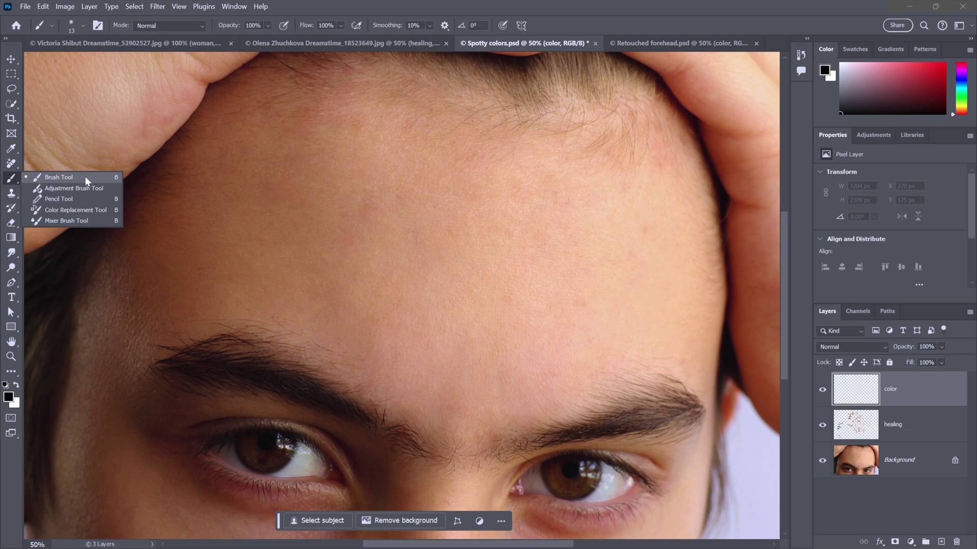
{"action": "left_click", "coordinate": [84, 176]}
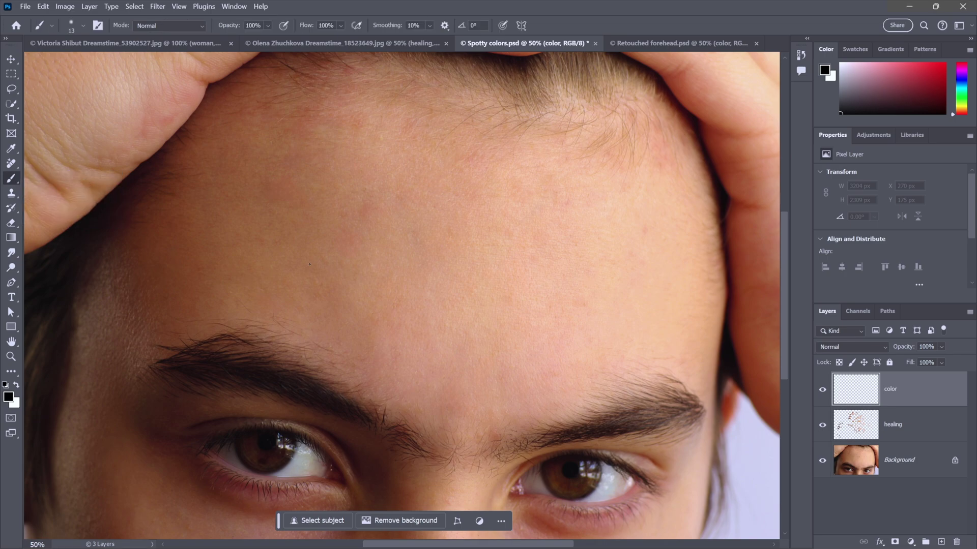
{"action": "left_click", "coordinate": [73, 25]}
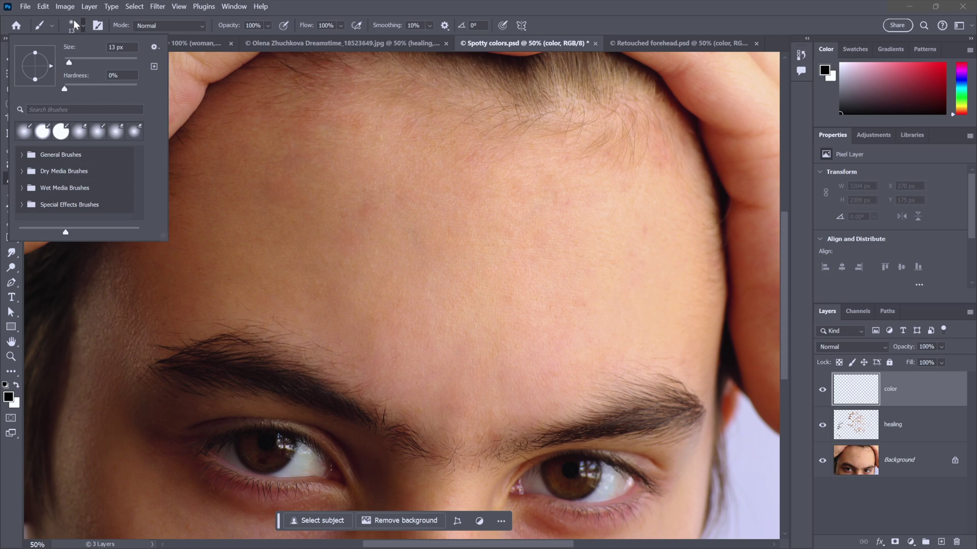
{"action": "double_click", "coordinate": [115, 47]}
{"action": "type", "text": "100"}
{"action": "key", "text": "Return"}
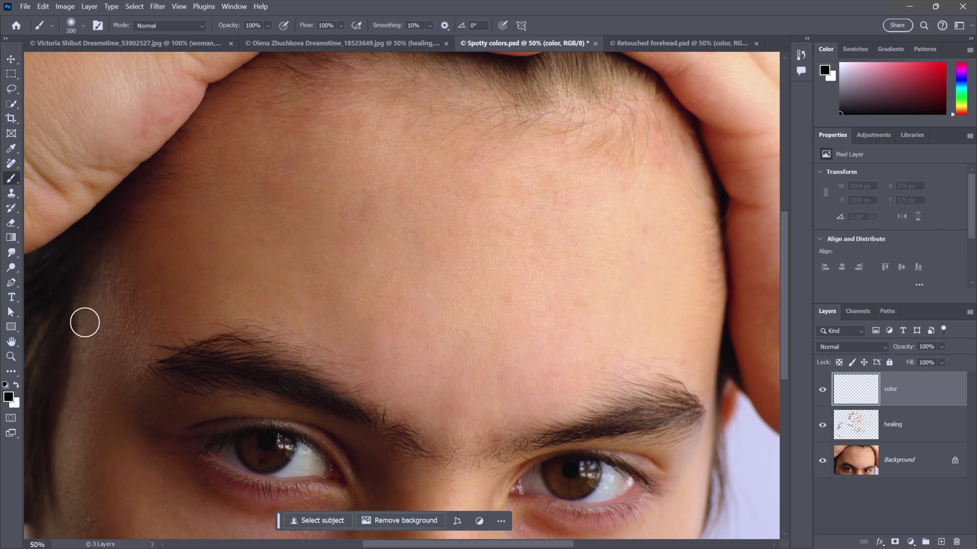
{"action": "left_click_drag", "start_coordinate": [102, 299], "coordinate": [385, 298]}
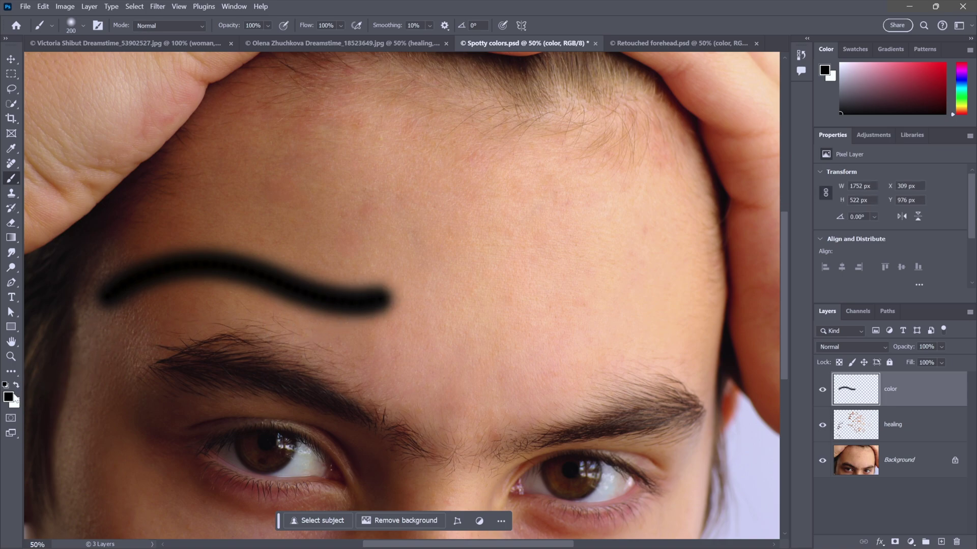
{"action": "key", "text": "ctrl+z"}
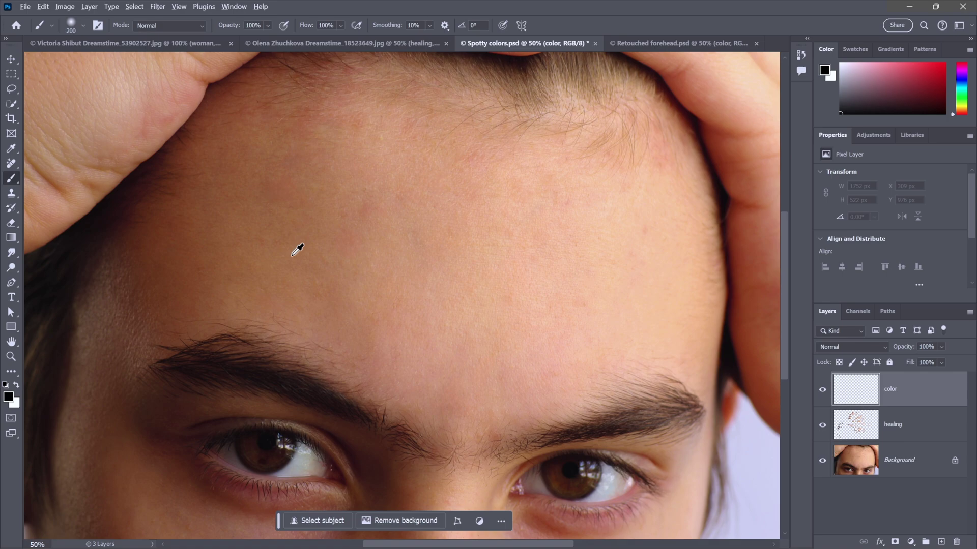
- Sample the skin tone and paint it over the forehead and between the eyebrows with a 500 px brush
{"action": "left_click", "coordinate": [297, 250], "text": "alt"}
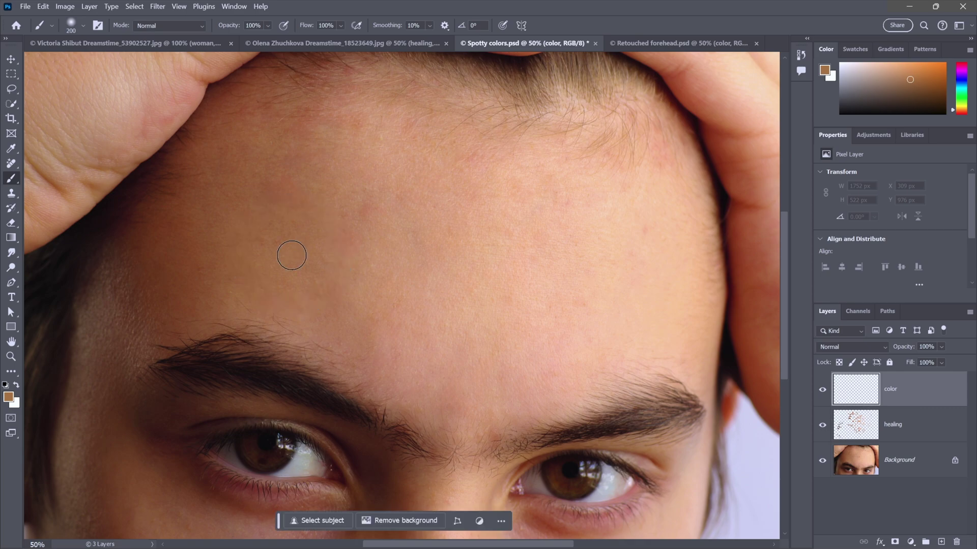
{"action": "mouse_move", "coordinate": [294, 308]}
{"action": "left_mouse_down"}
{"action": "mouse_move", "coordinate": [466, 393]}
{"action": "mouse_move", "coordinate": [317, 252]}
{"action": "mouse_move", "coordinate": [343, 344]}
{"action": "mouse_move", "coordinate": [251, 318]}
{"action": "mouse_move", "coordinate": [313, 271]}
{"action": "mouse_move", "coordinate": [324, 225]}
{"action": "mouse_move", "coordinate": [370, 232]}
{"action": "mouse_move", "coordinate": [348, 210]}
{"action": "left_mouse_up"}
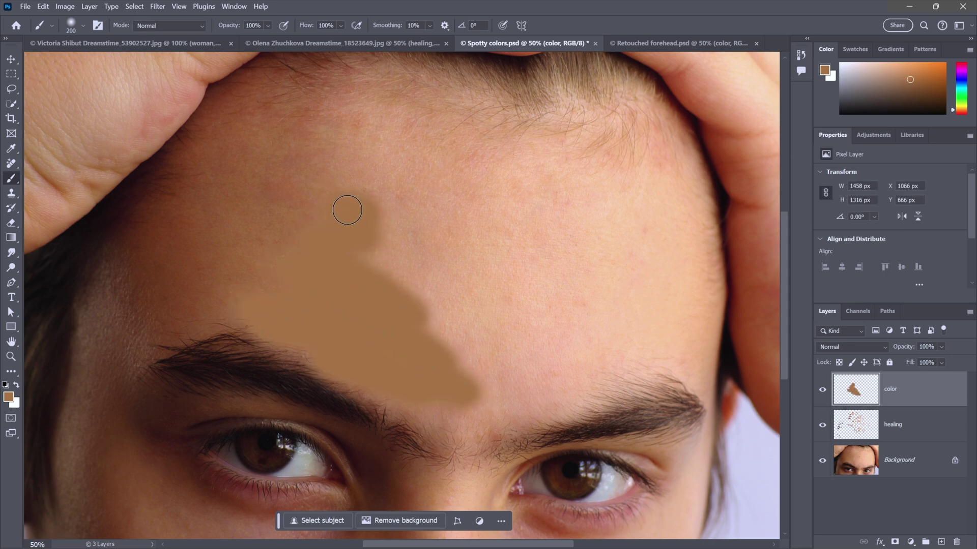
{"action": "right_click", "coordinate": [415, 191]}
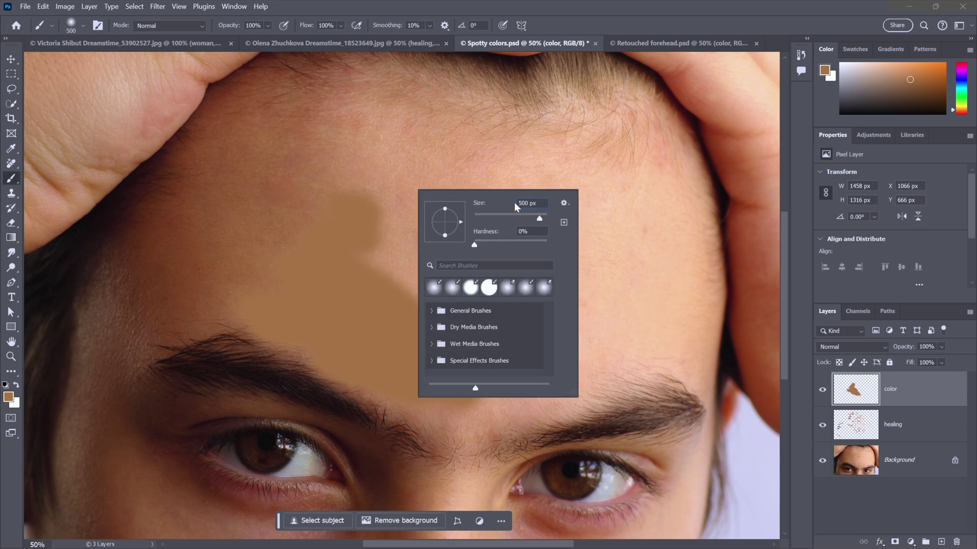
{"action": "type", "text": "200"}
{"action": "key", "text": "Return"}
{"action": "mouse_move", "coordinate": [473, 390]}
{"action": "left_mouse_down"}
{"action": "mouse_move", "coordinate": [540, 384]}
{"action": "mouse_move", "coordinate": [646, 343]}
{"action": "mouse_move", "coordinate": [656, 328]}
{"action": "mouse_move", "coordinate": [641, 202]}
{"action": "mouse_move", "coordinate": [622, 147]}
{"action": "mouse_move", "coordinate": [335, 157]}
{"action": "mouse_move", "coordinate": [603, 210]}
{"action": "mouse_move", "coordinate": [517, 220]}
{"action": "mouse_move", "coordinate": [474, 248]}
{"action": "mouse_move", "coordinate": [488, 282]}
{"action": "mouse_move", "coordinate": [542, 305]}
{"action": "mouse_move", "coordinate": [608, 315]}
{"action": "mouse_move", "coordinate": [427, 328]}
{"action": "mouse_move", "coordinate": [401, 321]}
{"action": "left_mouse_up"}
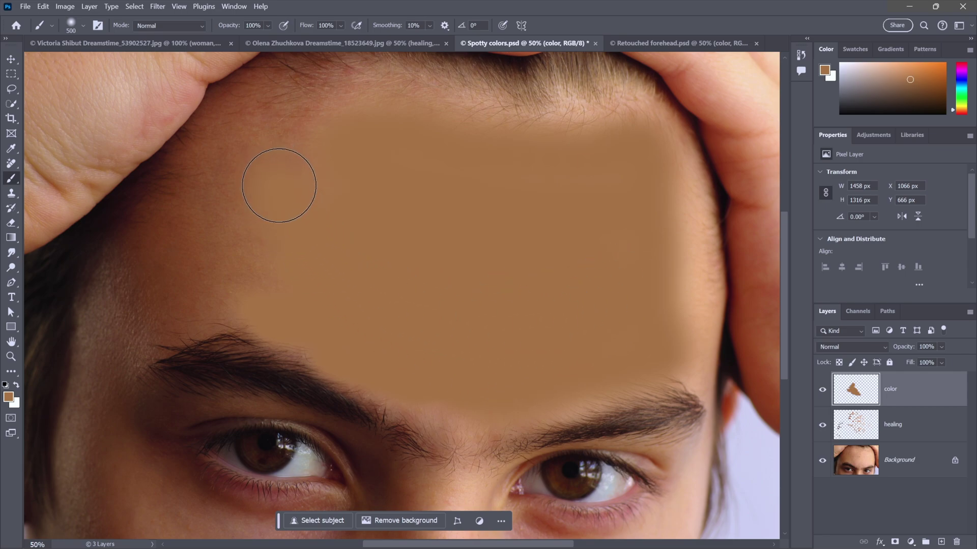
{"action": "left_click_drag", "start_coordinate": [457, 397], "coordinate": [458, 451]}
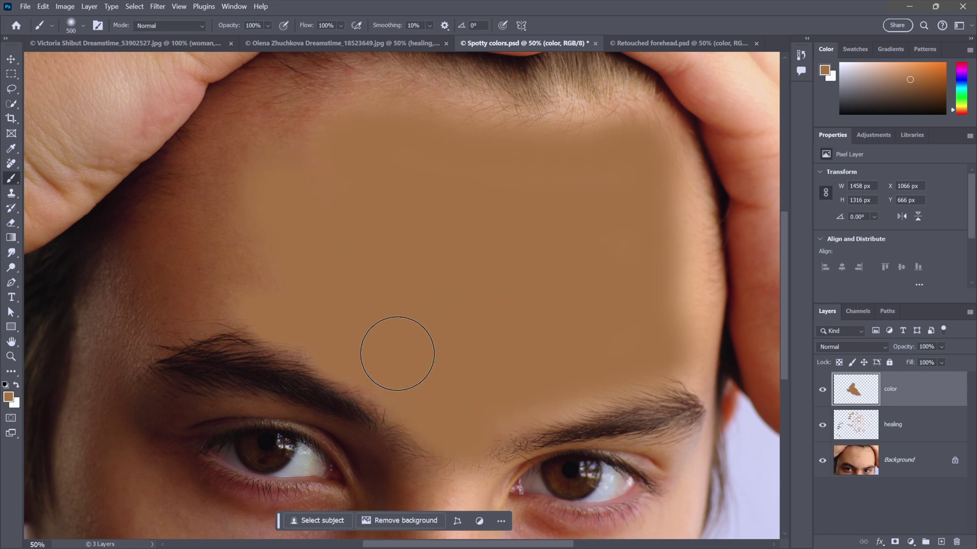
{"action": "left_click_drag", "start_coordinate": [398, 352], "coordinate": [260, 321]}
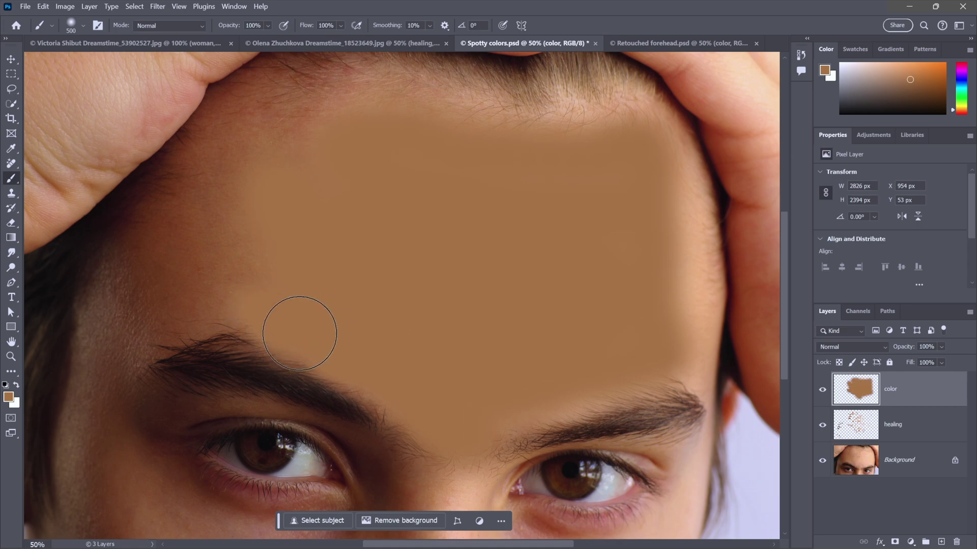
- Switch the color layer to Hue blend mode and toggle the retouch layers to compare
{"action": "left_click", "coordinate": [861, 347]}
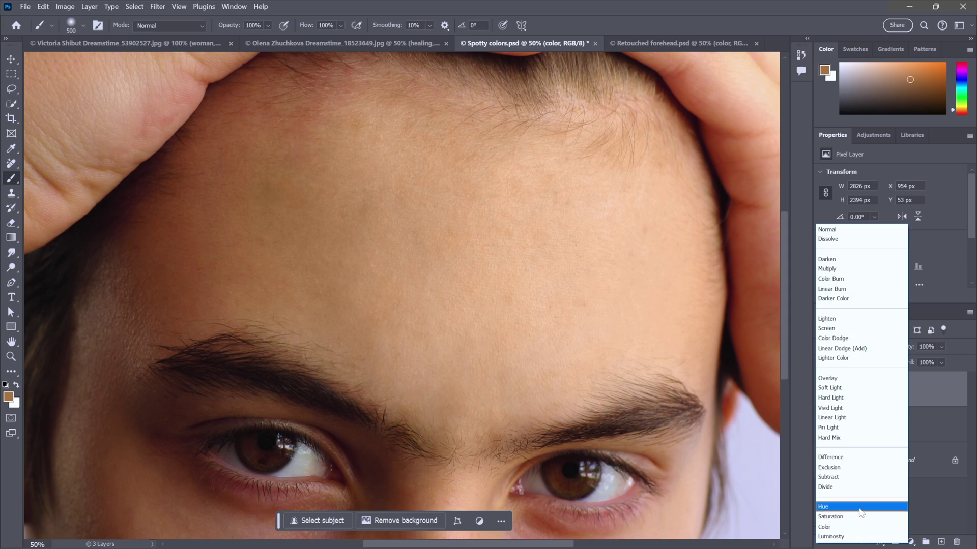
{"action": "left_click", "coordinate": [860, 507]}
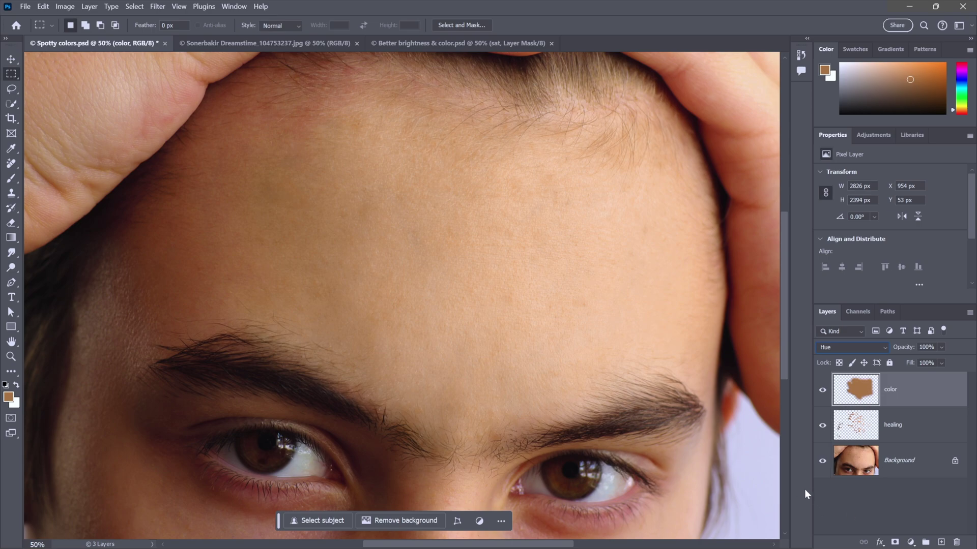
{"action": "left_click", "coordinate": [822, 463], "text": "alt"}
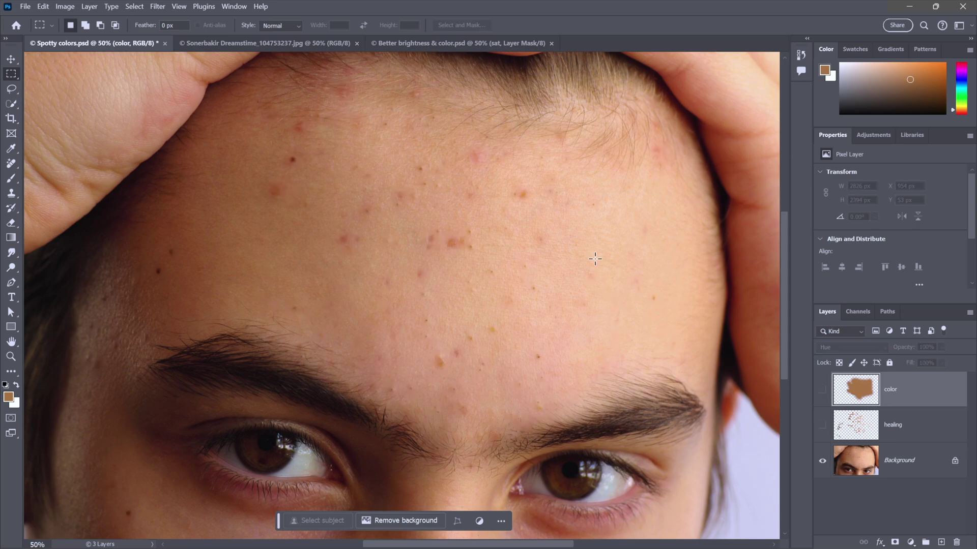
{"action": "left_click", "coordinate": [823, 463], "text": "alt"}
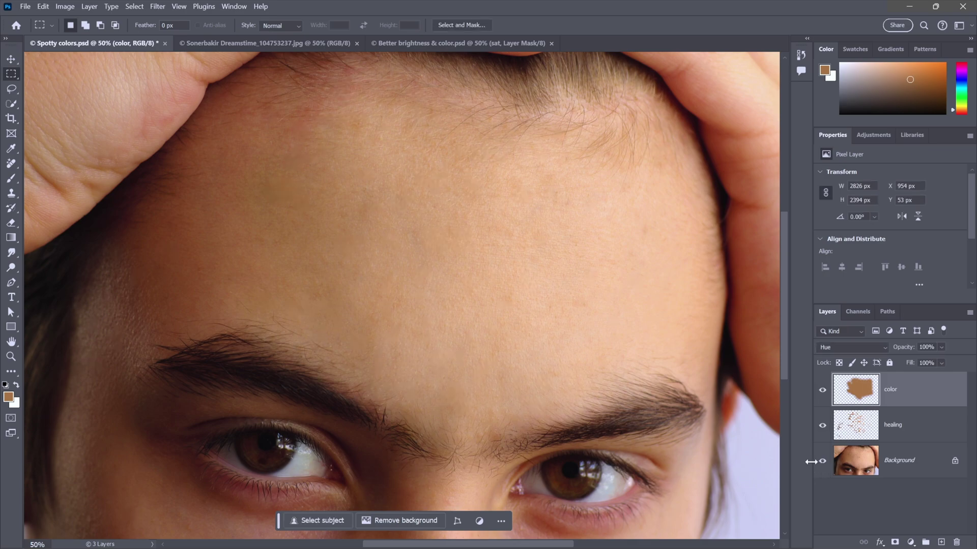
- Bring the man's portrait forward, open the Adjustments panel and preview the black-and-white preset
{"action": "left_click", "coordinate": [311, 45]}
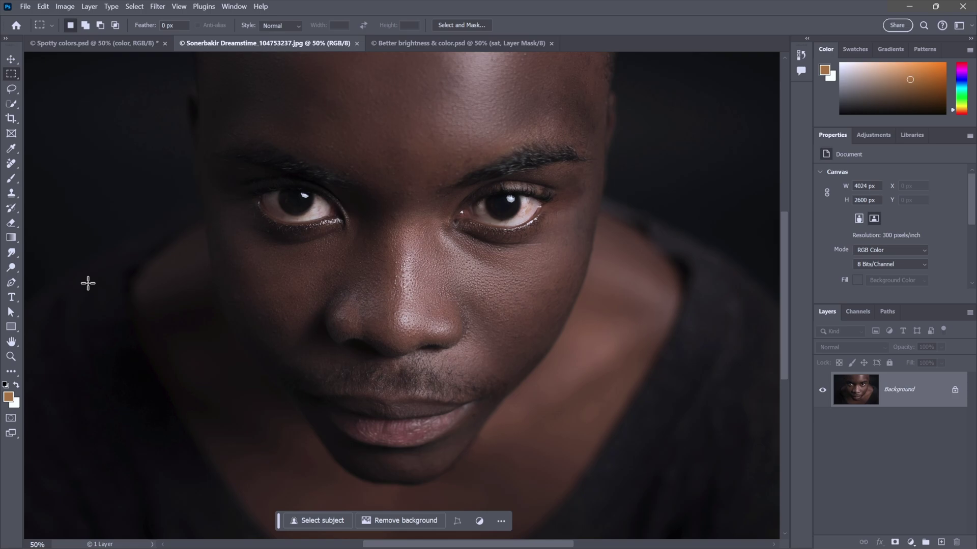
{"action": "key", "text": "ctrl+Tab"}
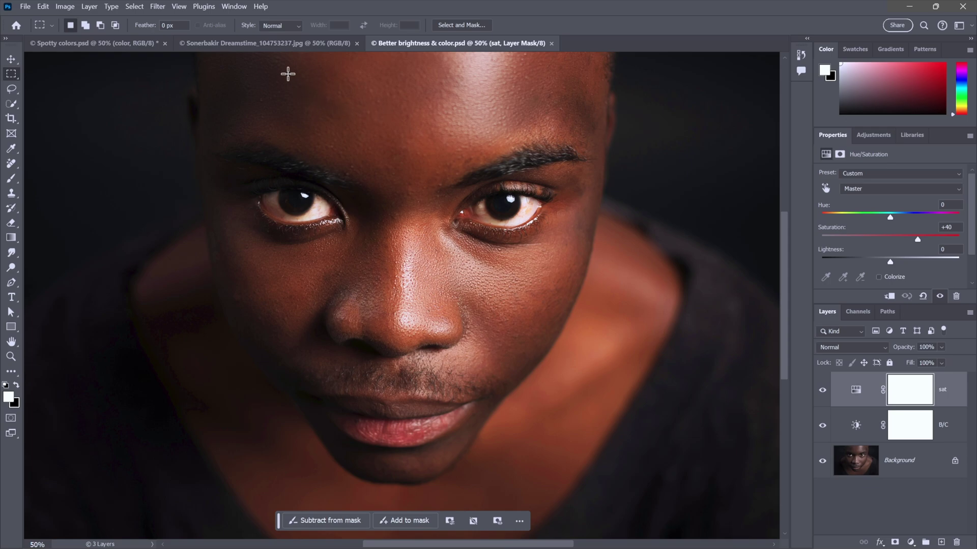
{"action": "left_click", "coordinate": [279, 45]}
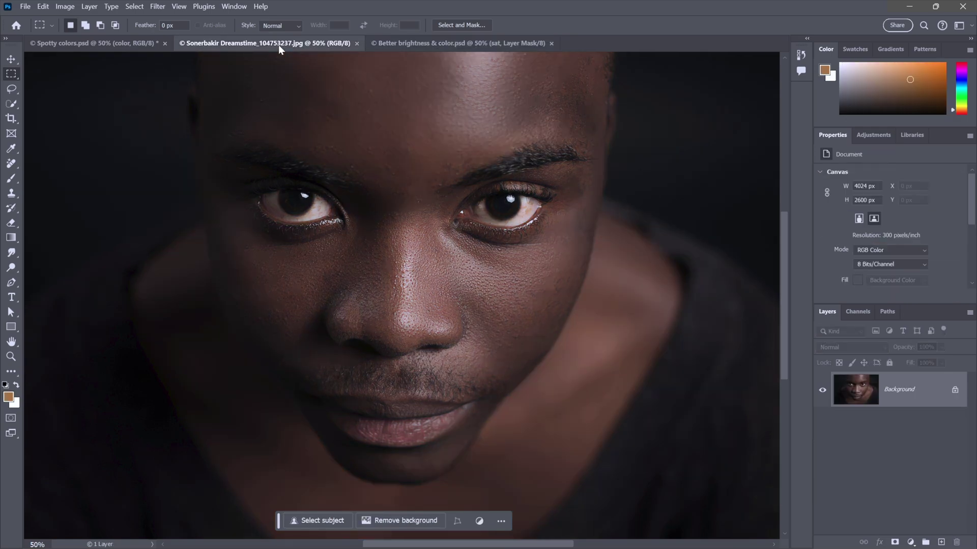
{"action": "left_click", "coordinate": [234, 7]}
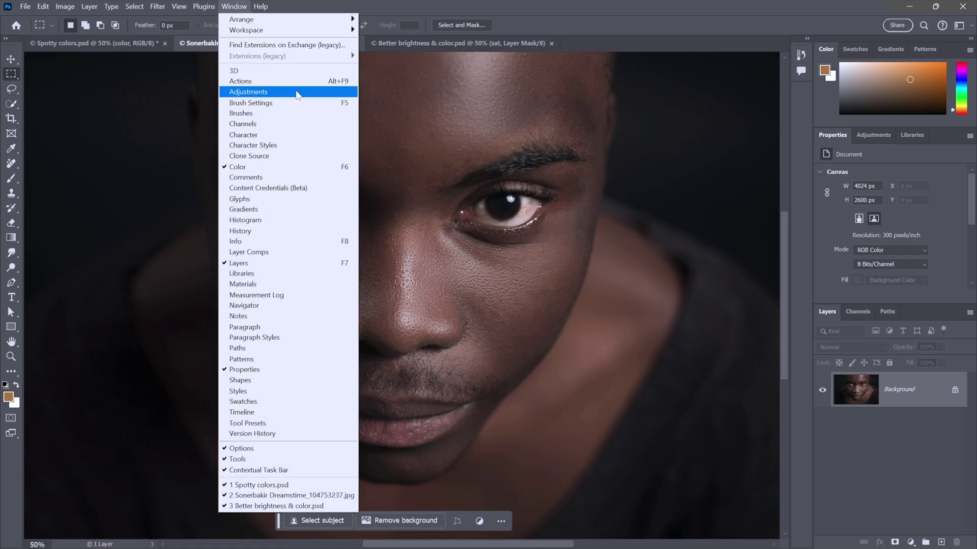
{"action": "left_click", "coordinate": [297, 92]}
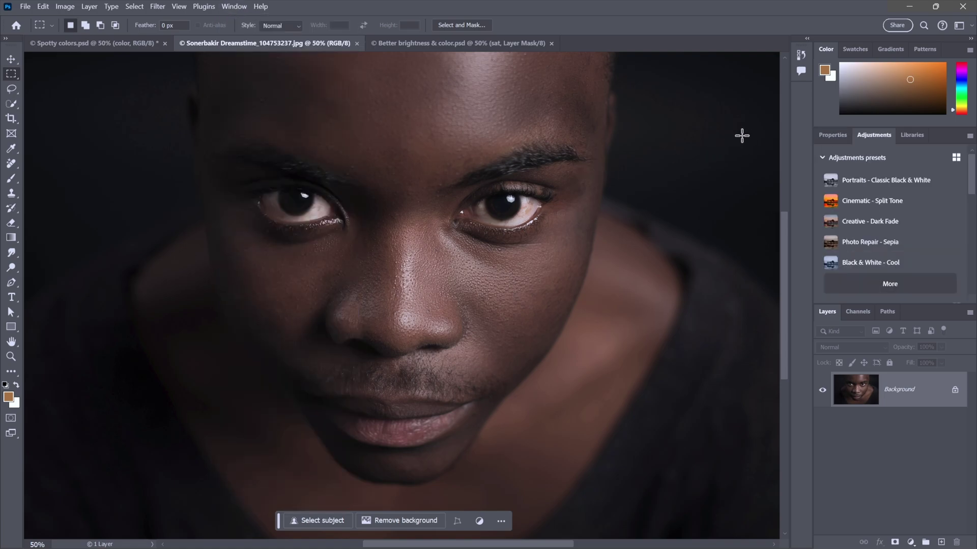
{"action": "left_click", "coordinate": [925, 180]}
{"action": "scroll", "coordinate": [973, 223], "scroll_direction": "down", "scroll_amount": 3}
{"action": "scroll", "coordinate": [973, 230], "scroll_direction": "down", "scroll_amount": 2}
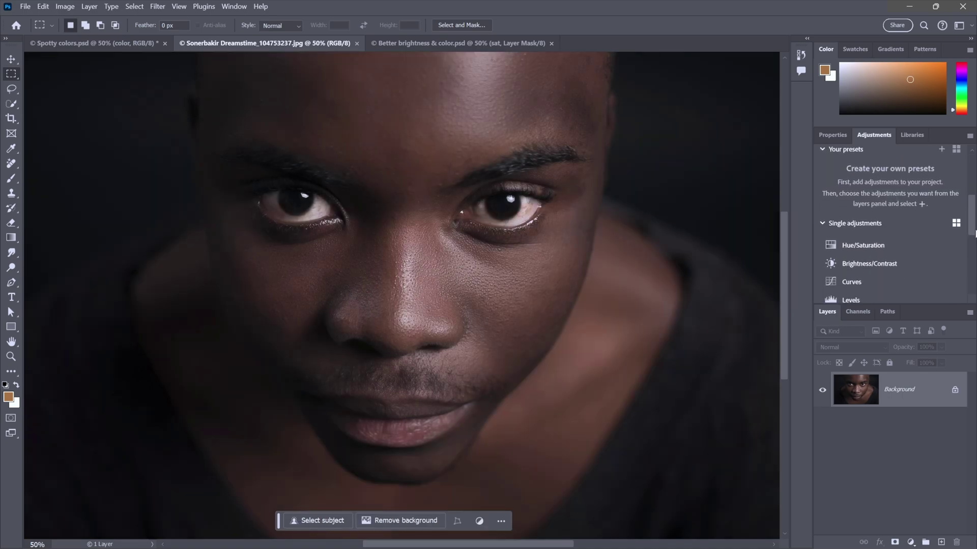
{"action": "scroll", "coordinate": [973, 232], "scroll_direction": "down", "scroll_amount": 3}
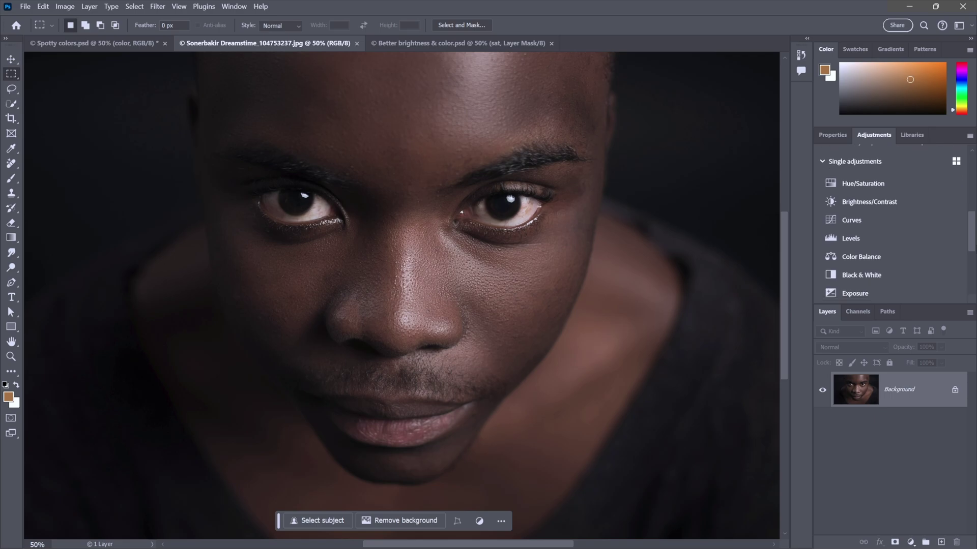
- Add a Brightness/Contrast layer with brightness 40 and contrast 10
{"action": "left_click", "coordinate": [891, 196]}
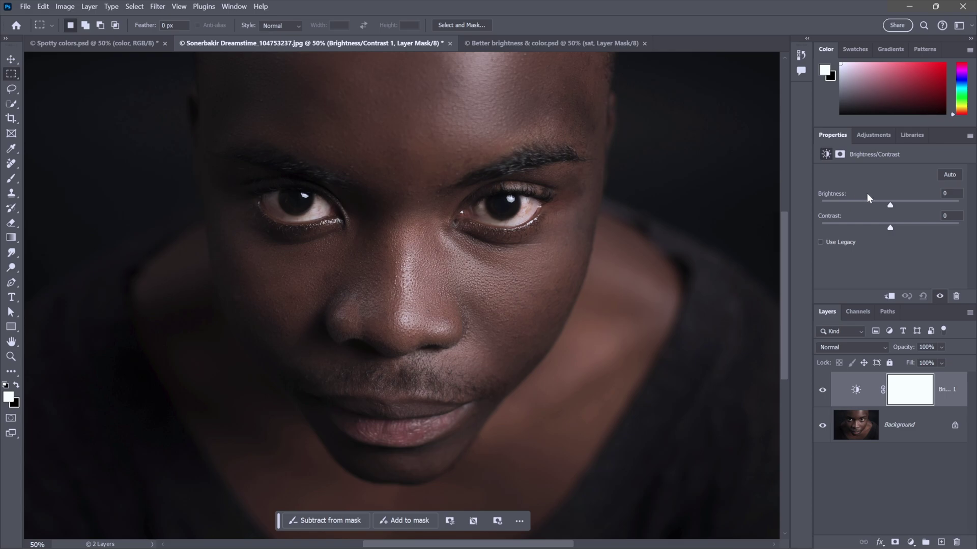
{"action": "mouse_move", "coordinate": [889, 206]}
{"action": "left_mouse_down"}
{"action": "mouse_move", "coordinate": [927, 206]}
{"action": "mouse_move", "coordinate": [865, 206]}
{"action": "left_mouse_up"}
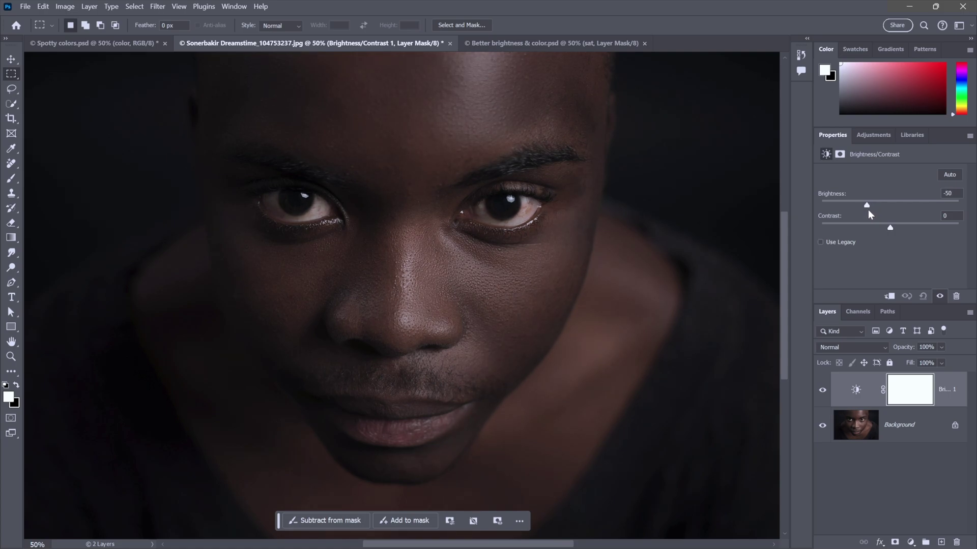
{"action": "left_click_drag", "start_coordinate": [867, 206], "coordinate": [913, 207]}
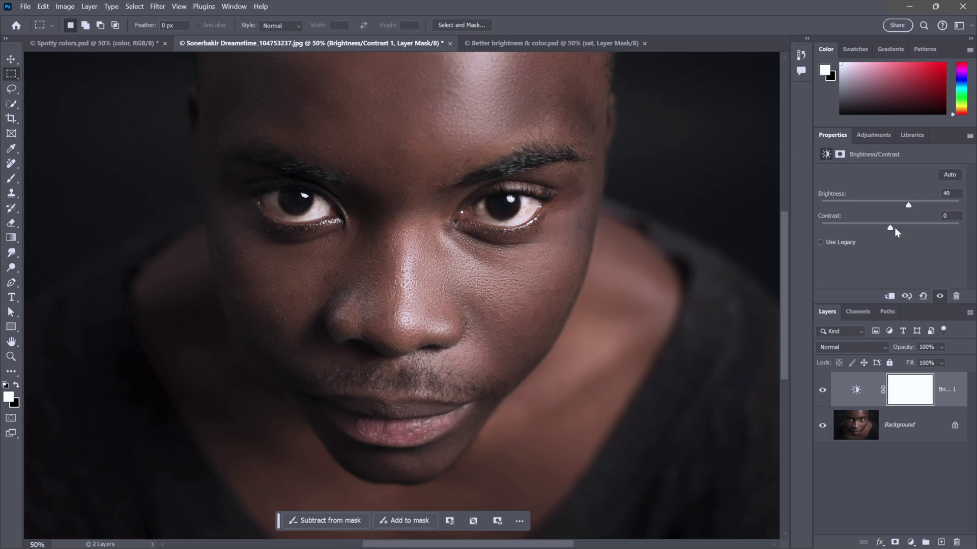
{"action": "left_click_drag", "start_coordinate": [890, 228], "coordinate": [897, 227]}
- Add a Hue/Saturation adjustment layer with saturation at +40
{"action": "left_click", "coordinate": [868, 136]}
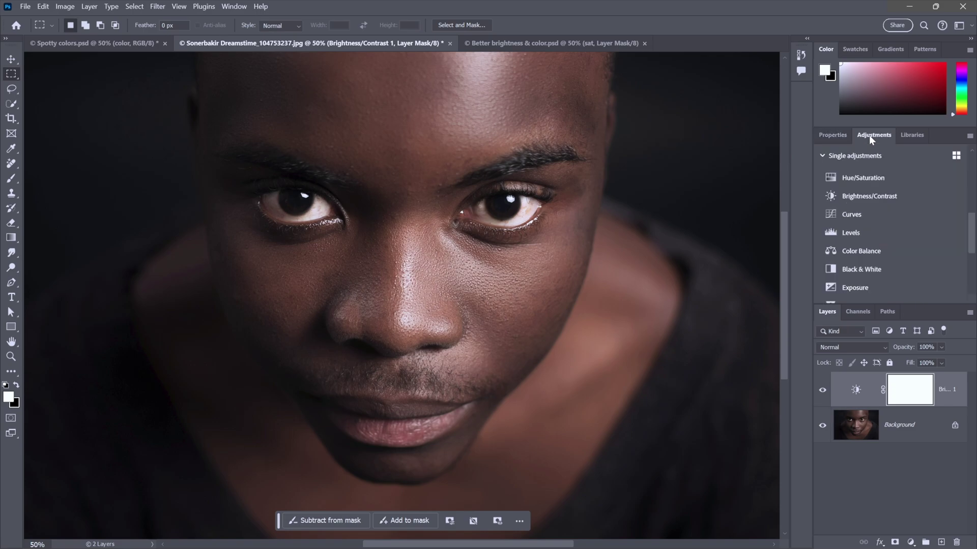
{"action": "left_click", "coordinate": [893, 178]}
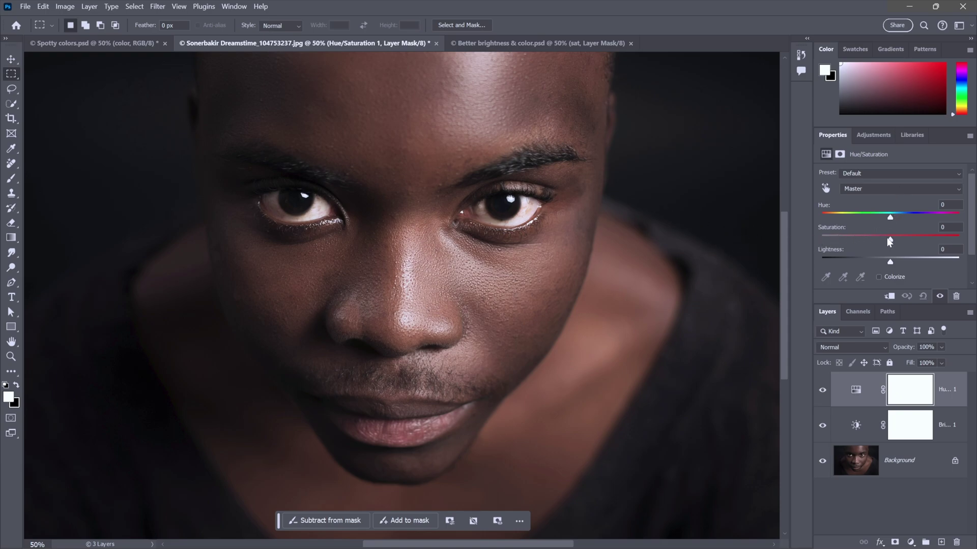
{"action": "left_click_drag", "start_coordinate": [890, 239], "coordinate": [903, 239]}
{"action": "left_click_drag", "start_coordinate": [922, 241], "coordinate": [919, 241]}
- Change the Brightness/Contrast layer to brightness 50 and contrast 20
{"action": "left_click", "coordinate": [862, 429]}
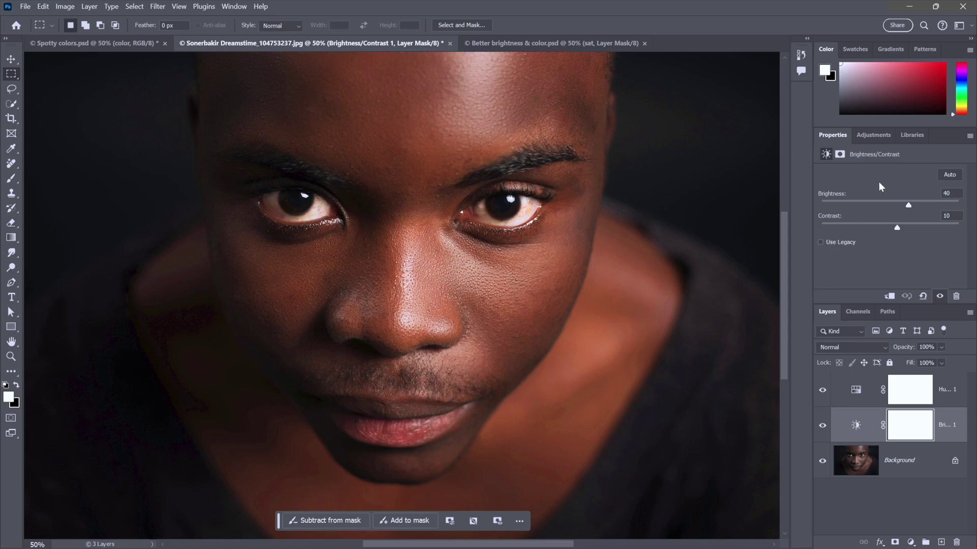
{"action": "left_click_drag", "start_coordinate": [908, 207], "coordinate": [915, 208]}
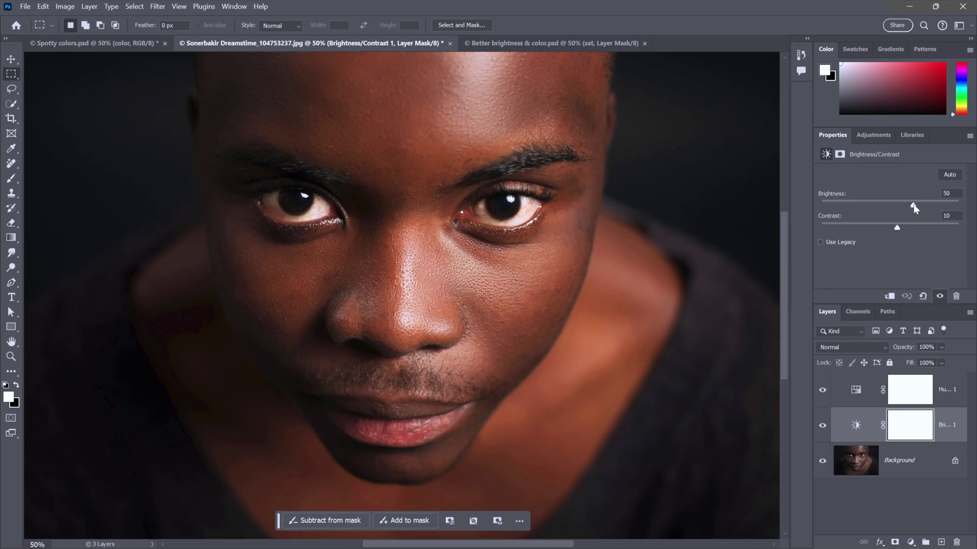
{"action": "left_click_drag", "start_coordinate": [897, 229], "coordinate": [905, 229]}
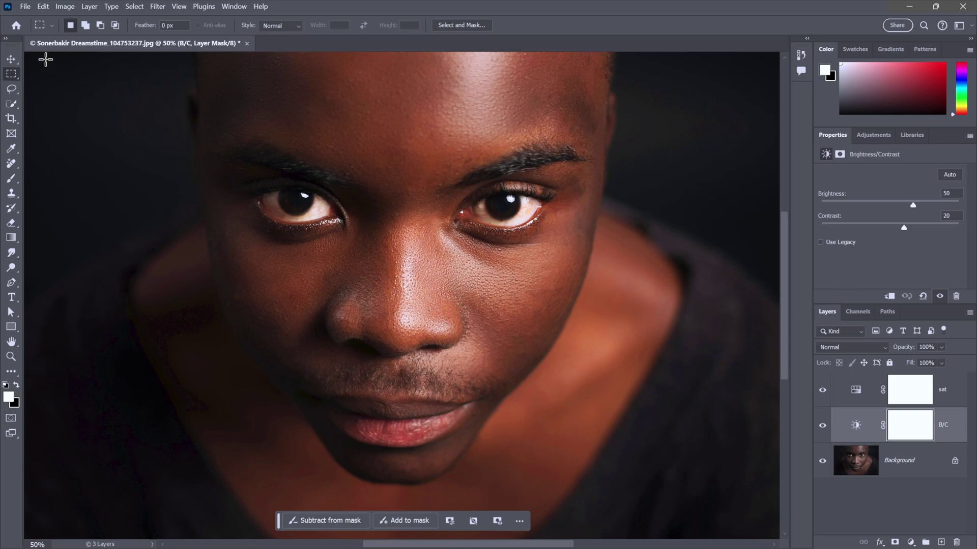
- Save the portrait as 'Improved brightness & color.psd' with maximized compatibility
{"action": "left_click", "coordinate": [27, 9]}
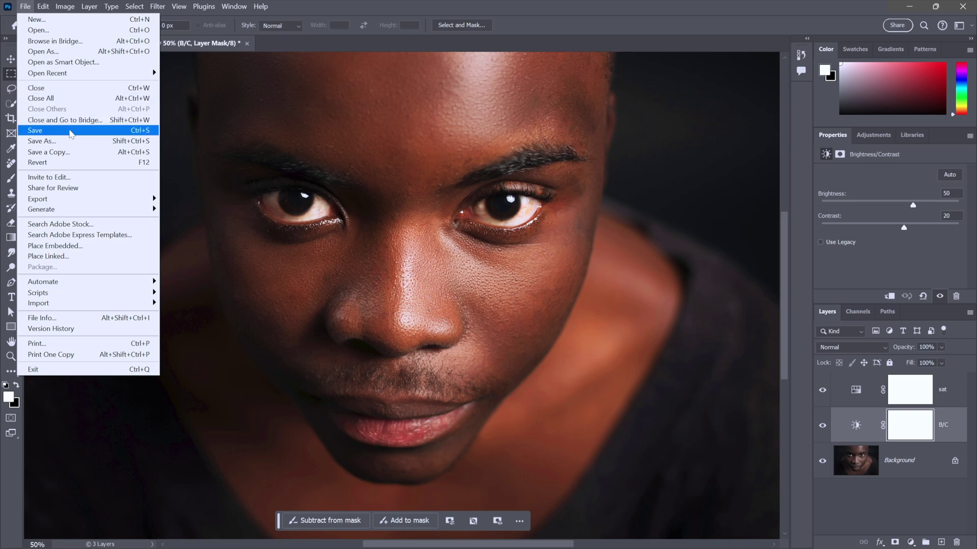
{"action": "left_click", "coordinate": [69, 132]}
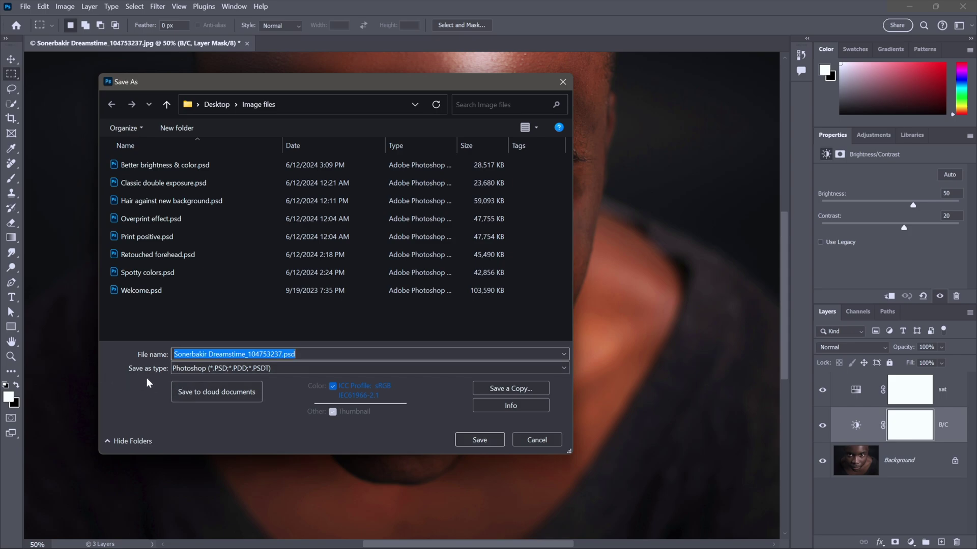
{"action": "type", "text": "Improved brightness & color"}
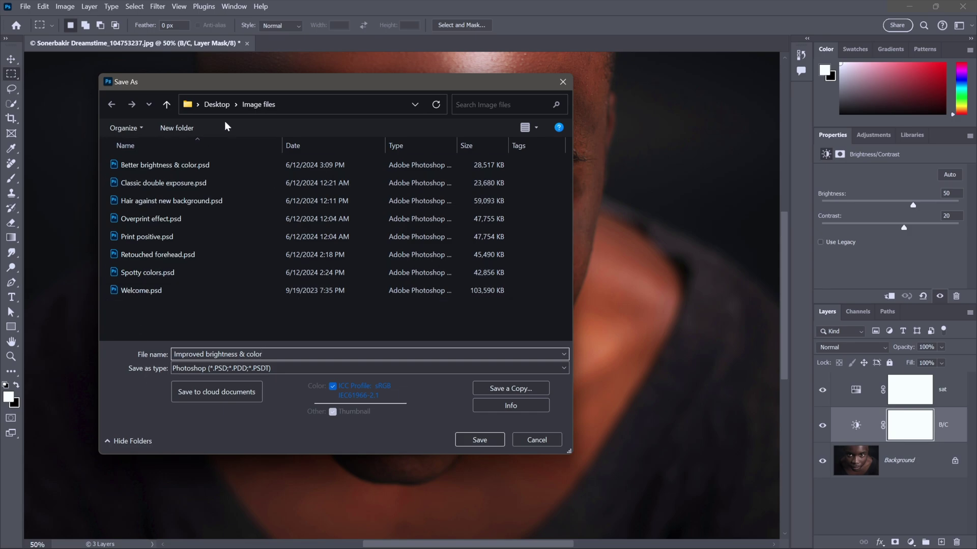
{"action": "left_click", "coordinate": [480, 440]}
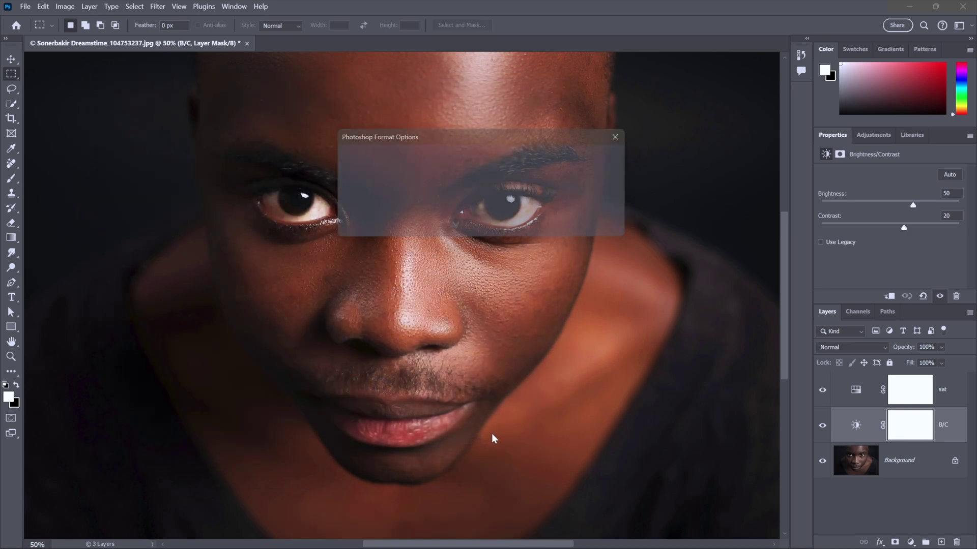
{"action": "left_click", "coordinate": [616, 156]}
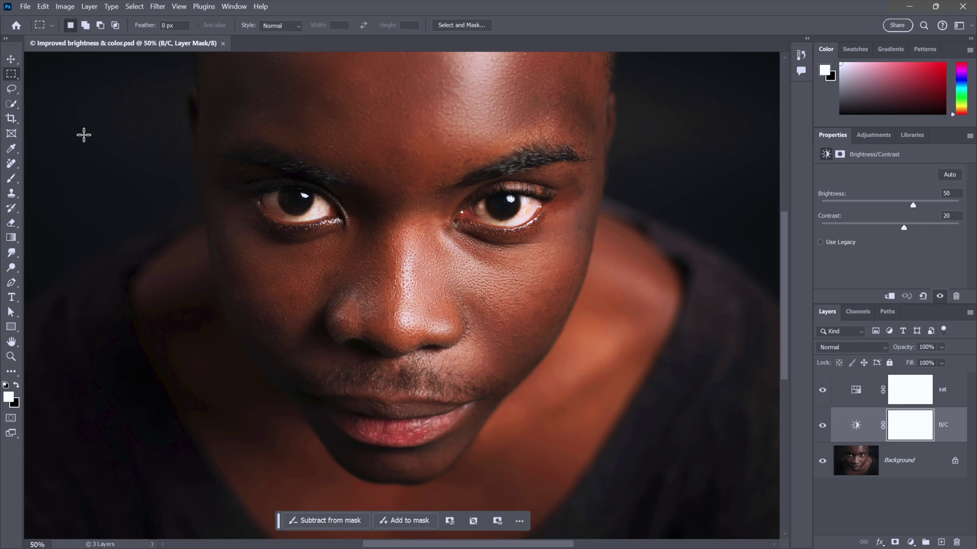
- Set up Export As for the portrait as JPG at quality 7, 4024 × 2600
{"action": "left_click", "coordinate": [26, 6]}
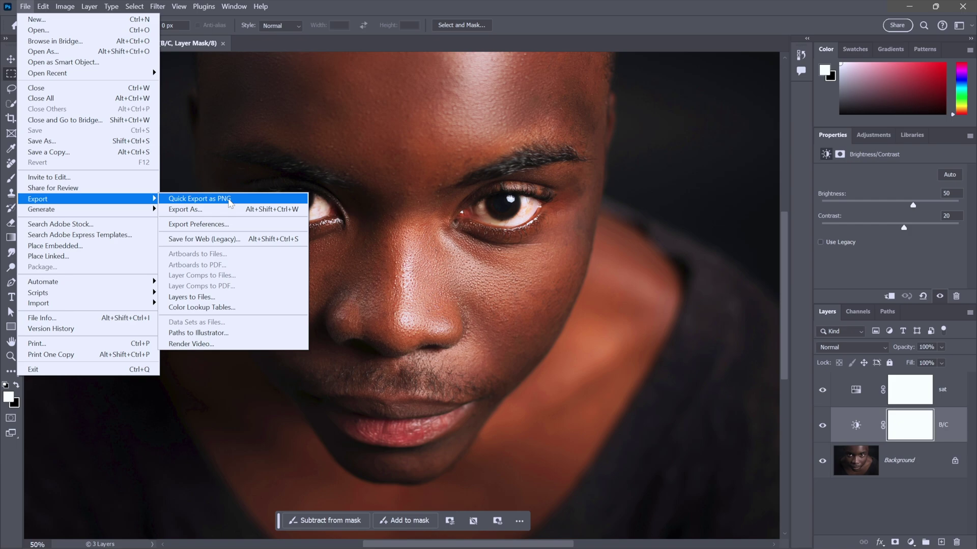
{"action": "left_click", "coordinate": [227, 211]}
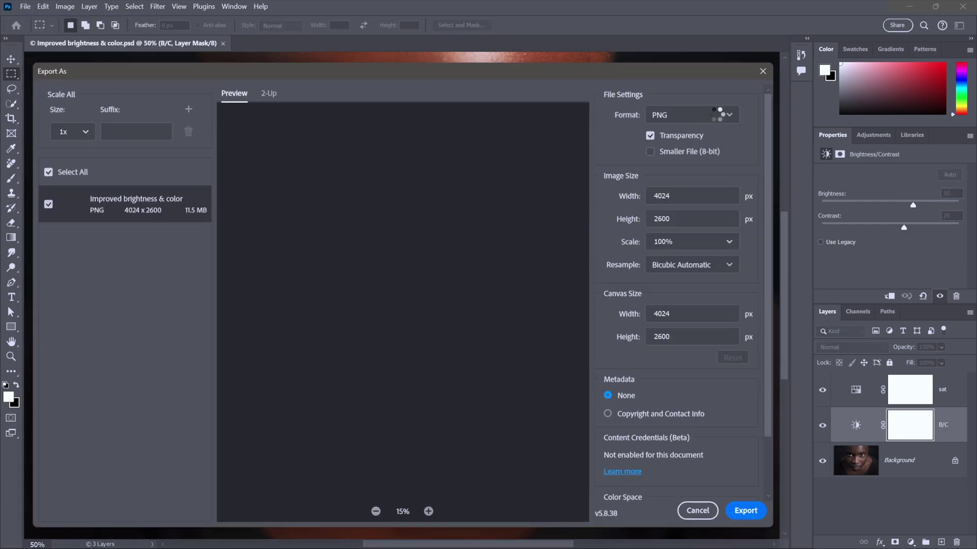
{"action": "left_click", "coordinate": [716, 113]}
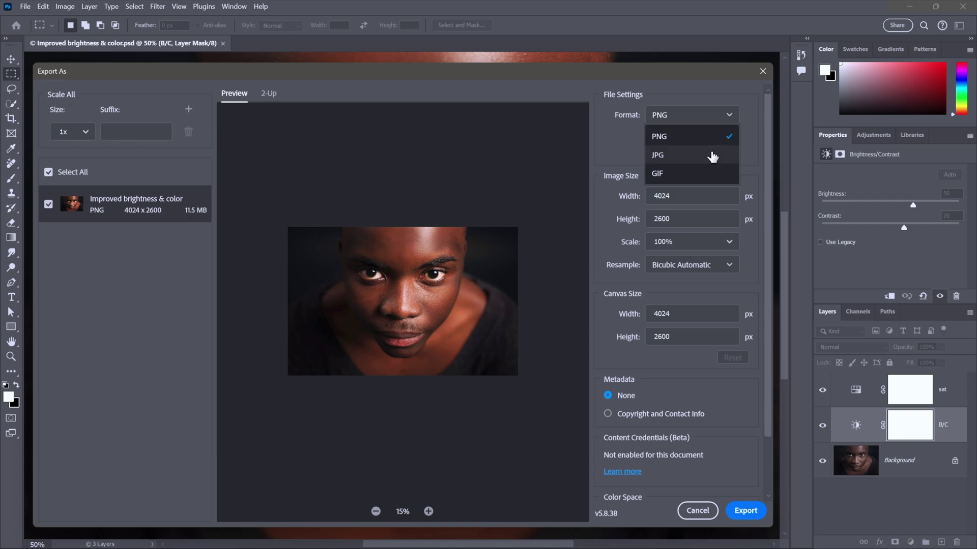
{"action": "left_click", "coordinate": [691, 154]}
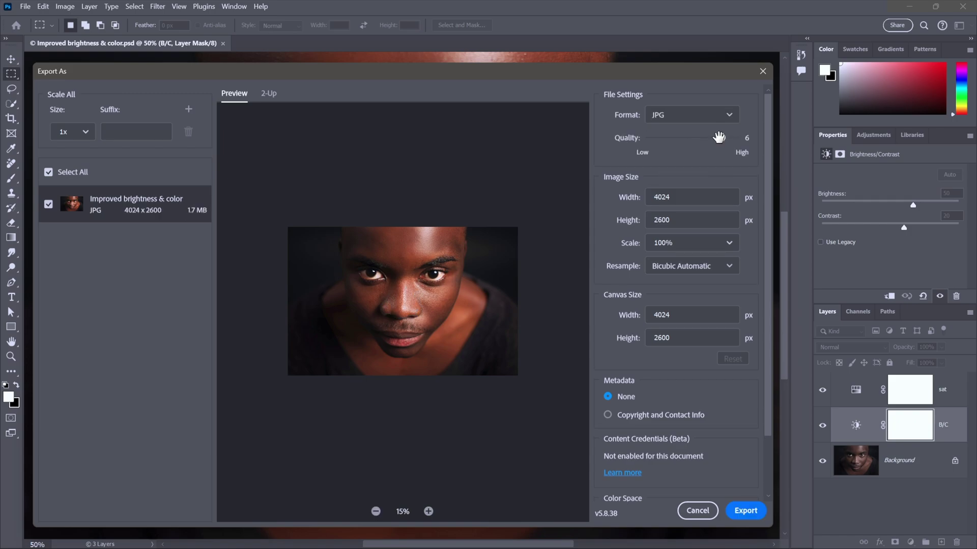
{"action": "left_click_drag", "start_coordinate": [721, 138], "coordinate": [746, 138]}
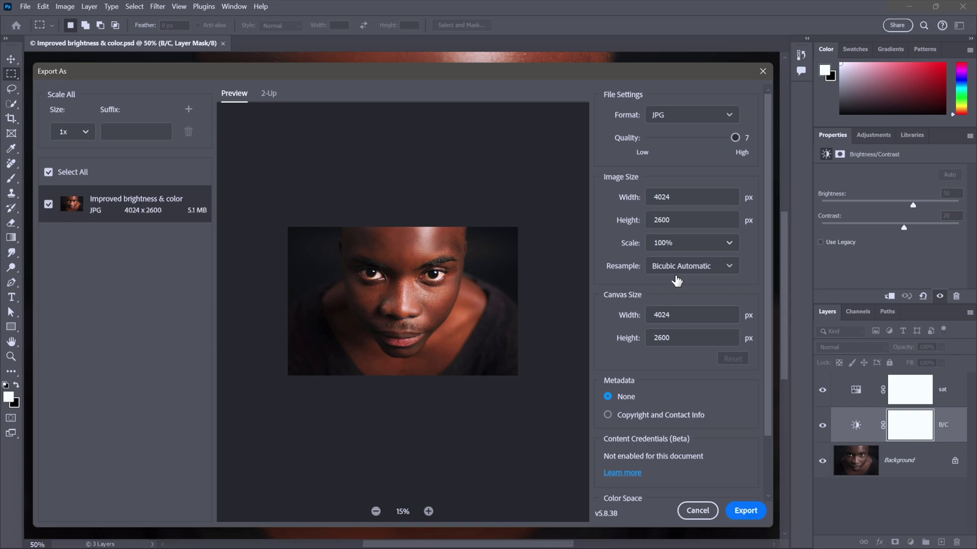